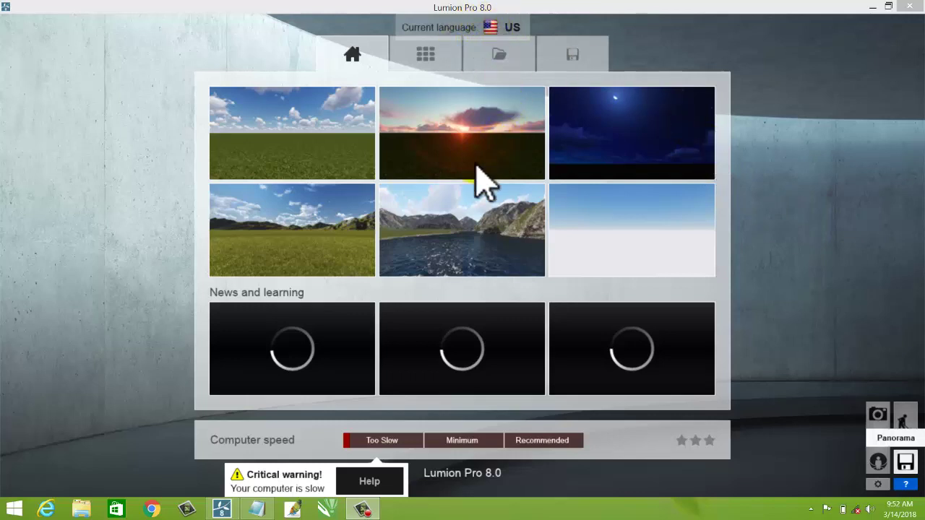
# Start a new Lumion project from the Plain grass-and-sky starter scene.
pyautogui.click(309, 148)
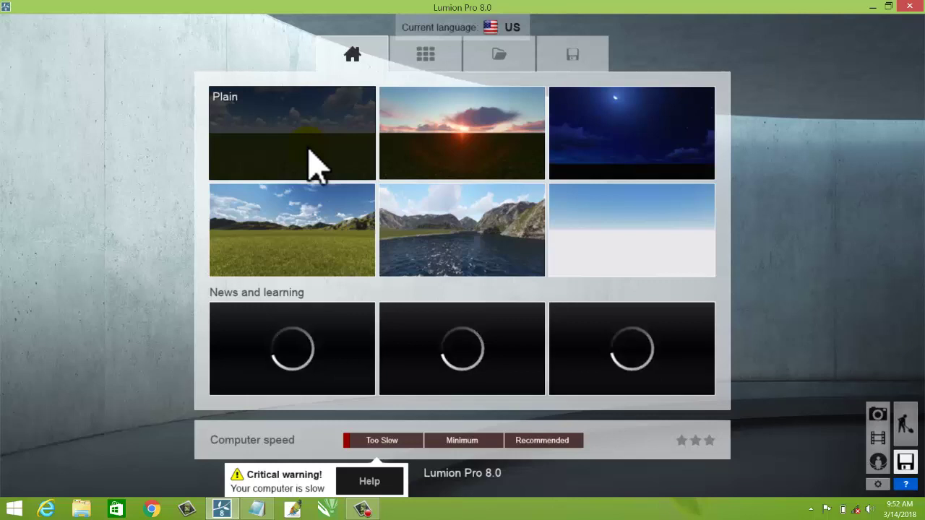
pyautogui.click(303, 142)
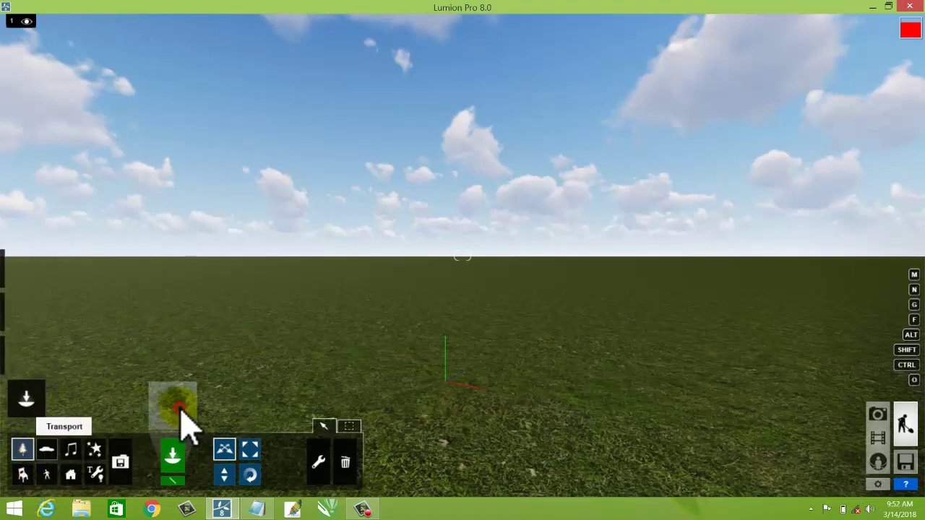
# Plant an AfricanOlive2_RT tree from the Nature library on the grass, then reopen the library.
pyautogui.click(174, 408)
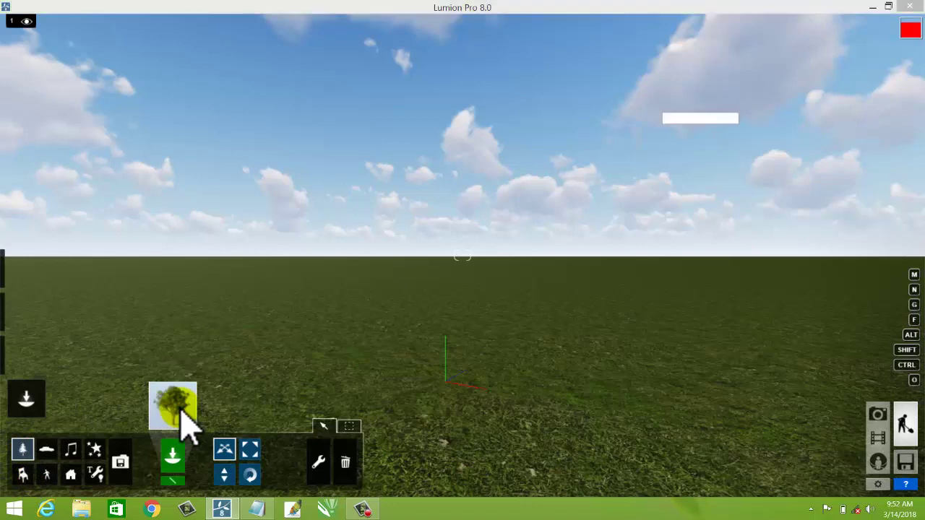
pyautogui.click(242, 202)
pyautogui.moveTo(224, 186)
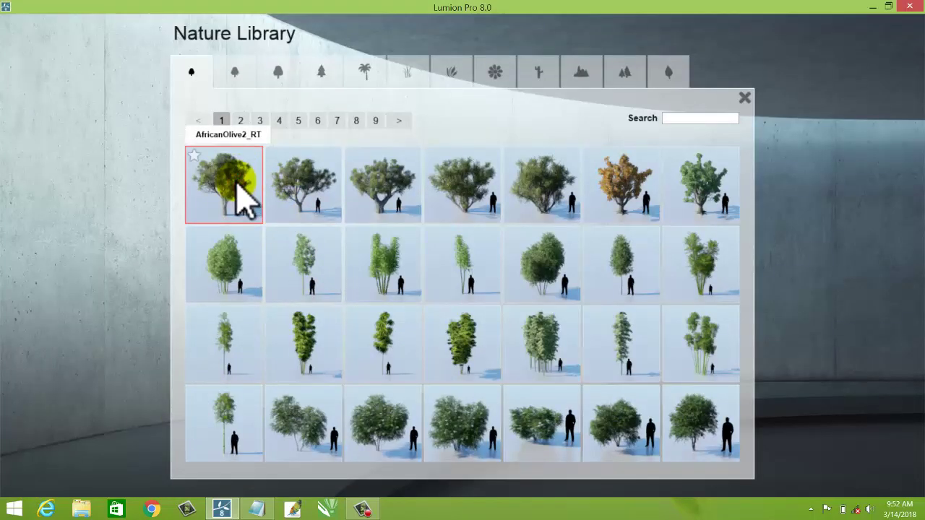
pyautogui.click(249, 321)
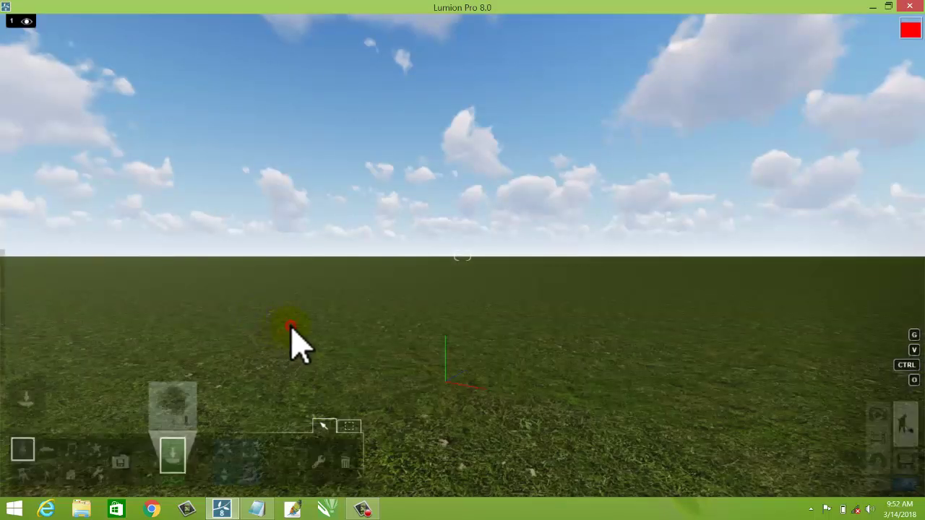
pyautogui.click(290, 330)
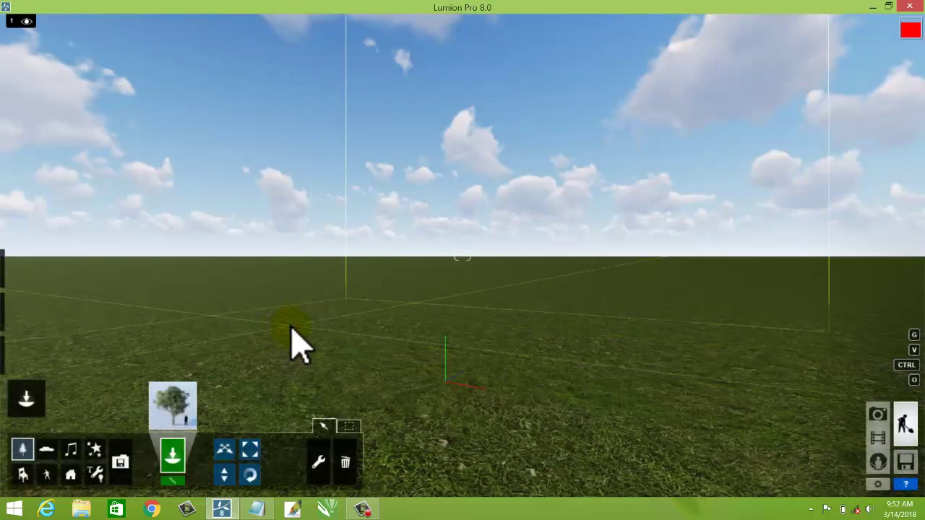
pyautogui.click(321, 331)
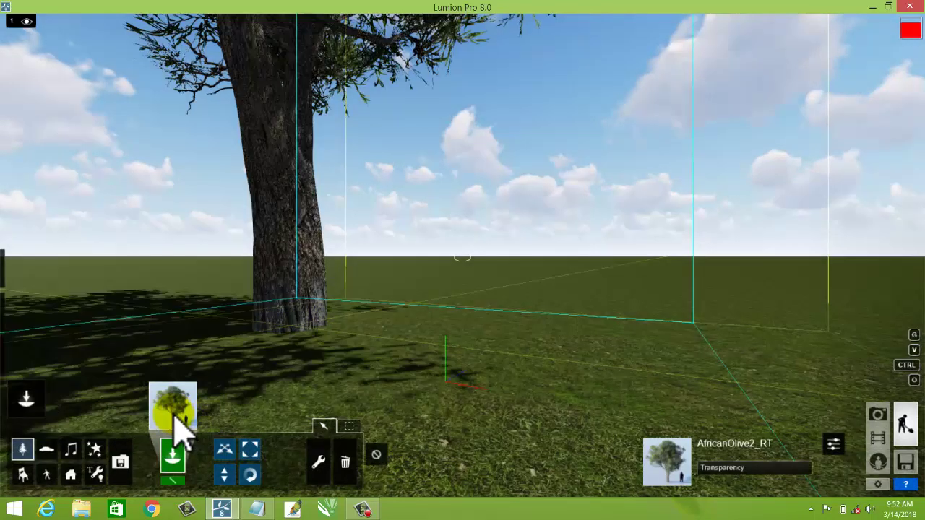
pyautogui.moveTo(190, 407); pyautogui.dragTo(396, 260, button='right')
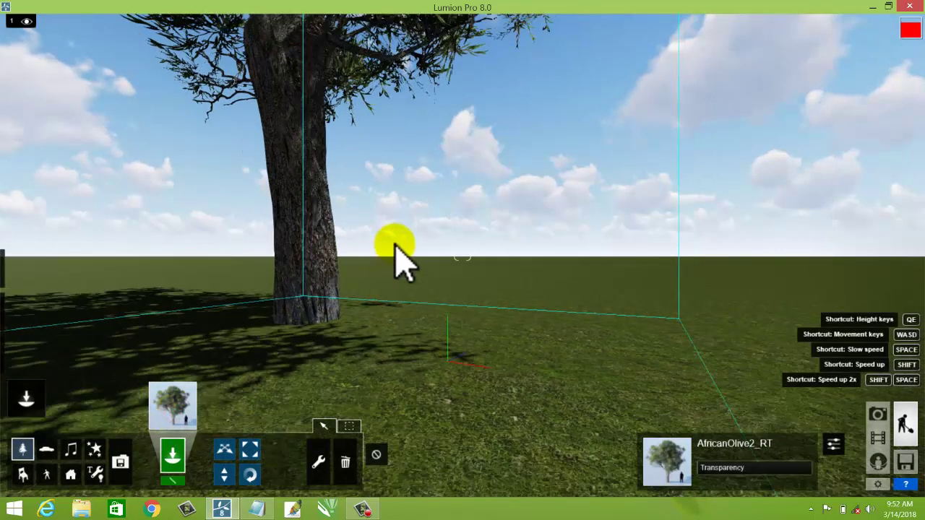
pyautogui.click(172, 405)
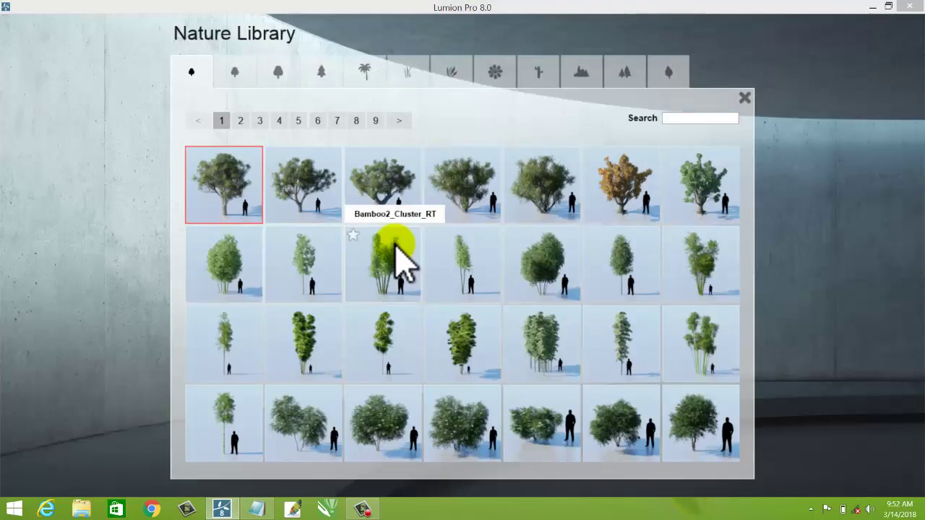
# Plant an AlaskaCedar-L2_HQ conifer to the right of the olive tree.
pyautogui.click(323, 77)
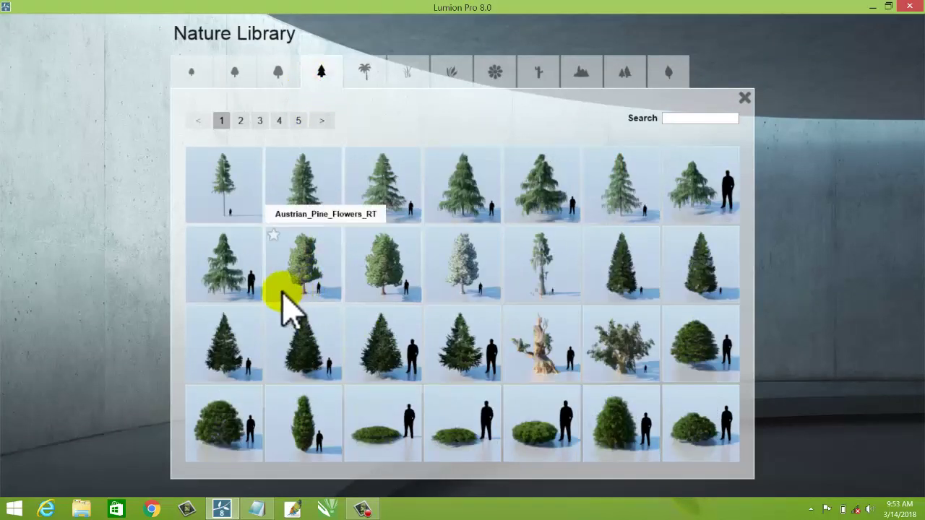
pyautogui.click(232, 209)
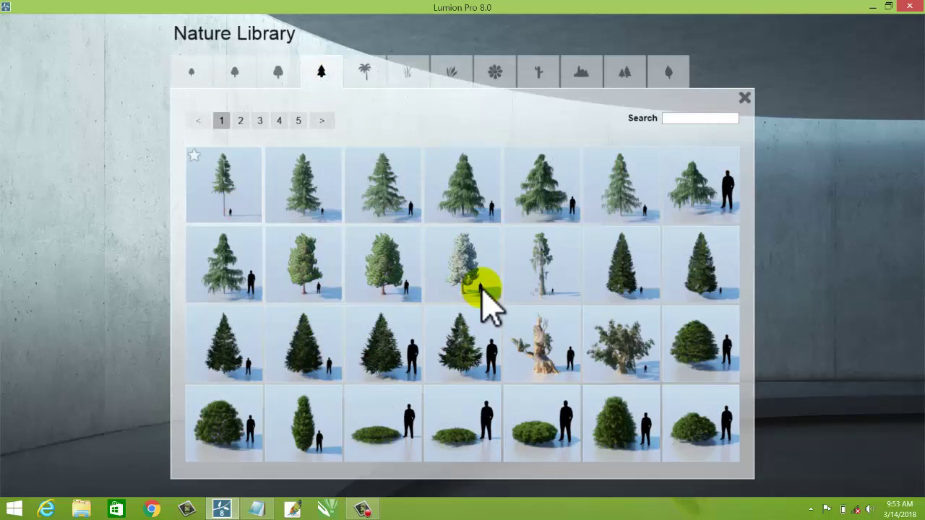
pyautogui.click(483, 304)
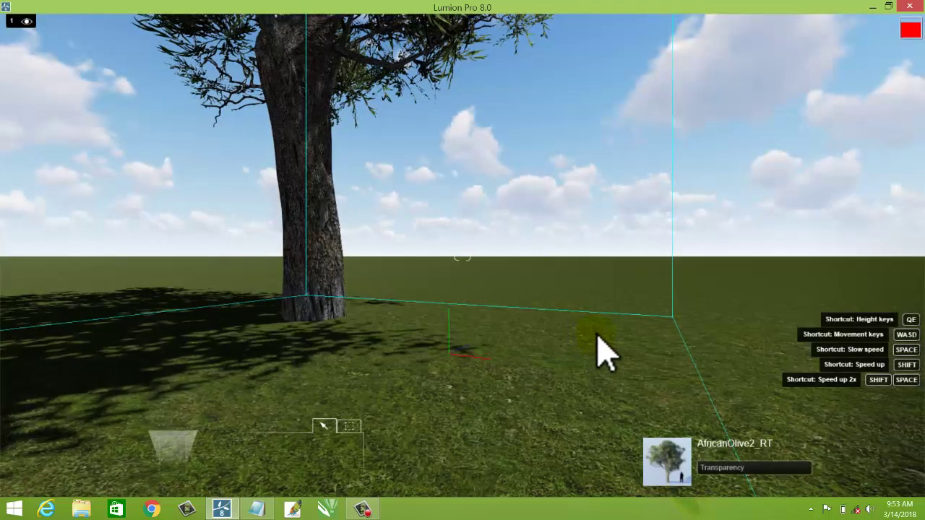
pyautogui.click(605, 334)
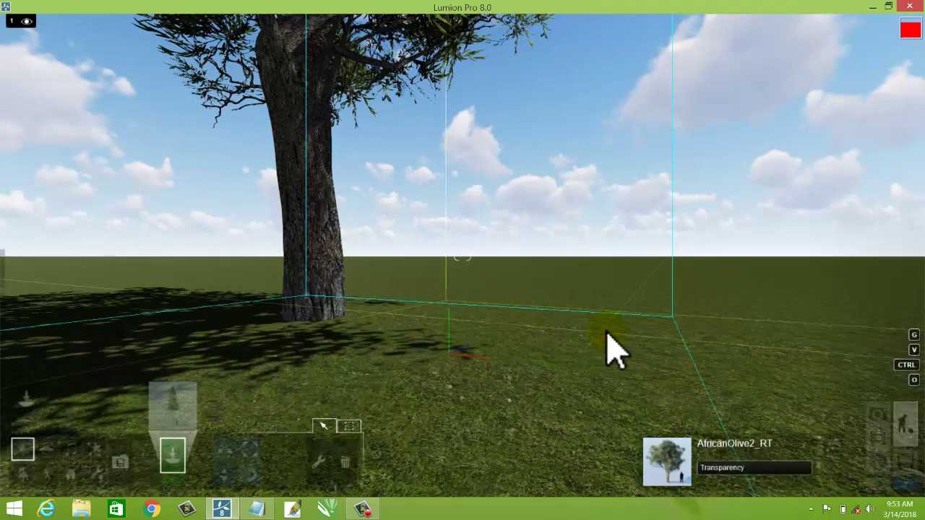
pyautogui.click(607, 335)
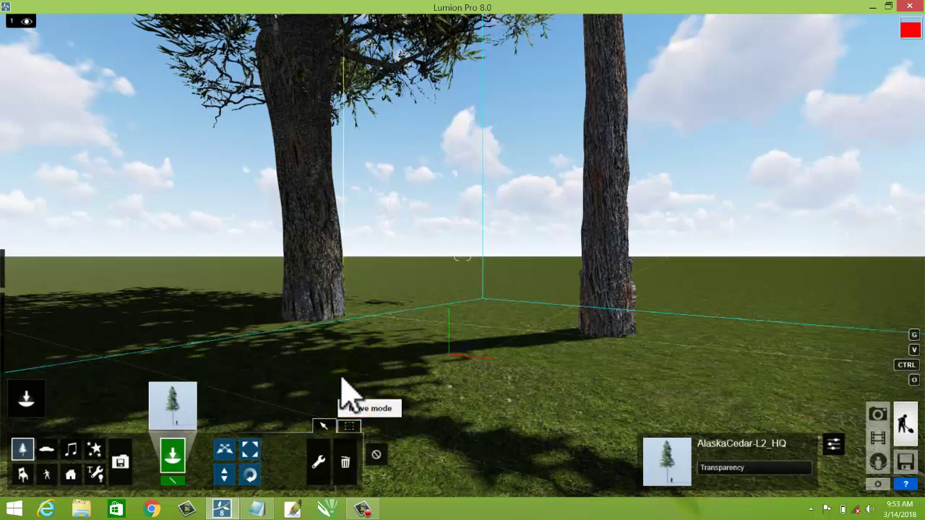
# Select the cedar and the olive tree together.
pyautogui.moveTo(430, 361); pyautogui.dragTo(506, 361)
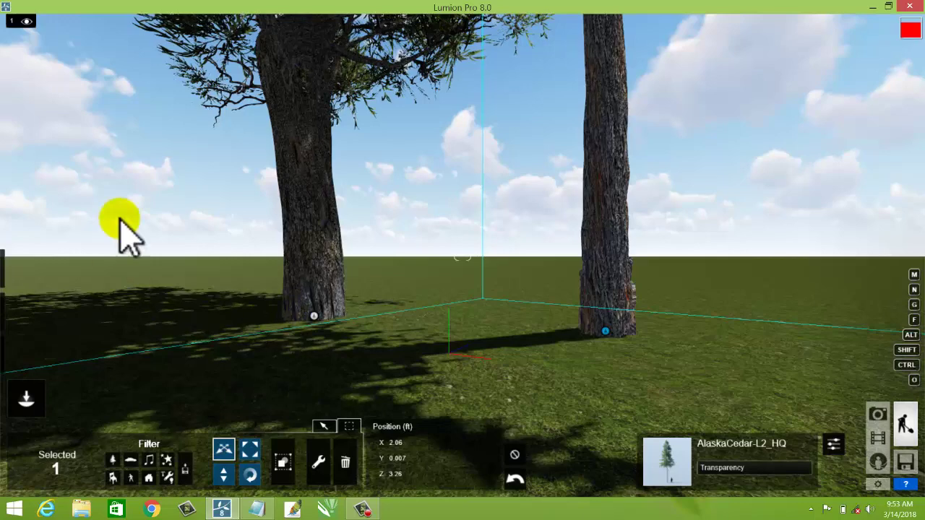
pyautogui.moveTo(117, 217); pyautogui.dragTo(152, 181)
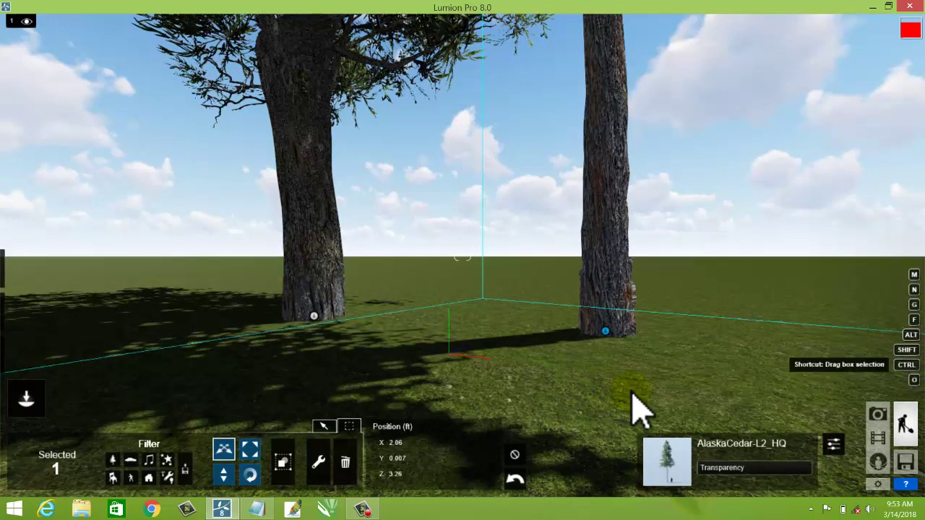
pyautogui.keyDown('ctrl'); pyautogui.moveTo(632, 409); pyautogui.dragTo(647, 412); pyautogui.keyUp('ctrl')
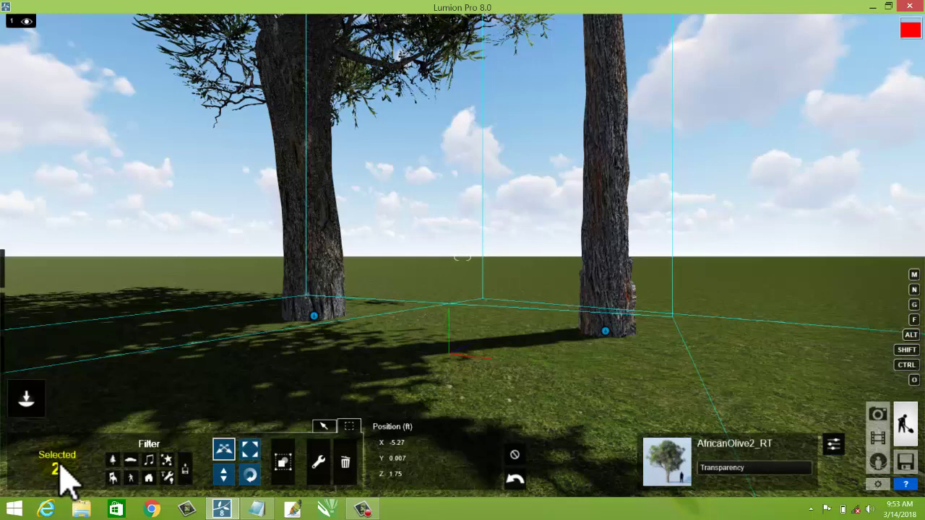
# Group the olive and cedar trees, tilt the view down to the grass, and enable Move mode.
pyautogui.click(283, 464)
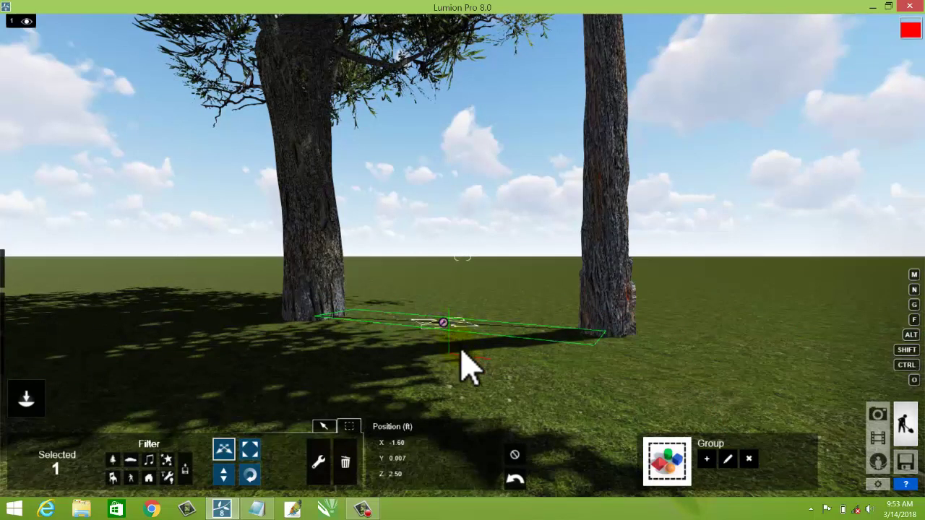
pyautogui.scroll(1, 467, 354)
pyautogui.scroll(1, 467, 355)
pyautogui.scroll(1, 466, 354)
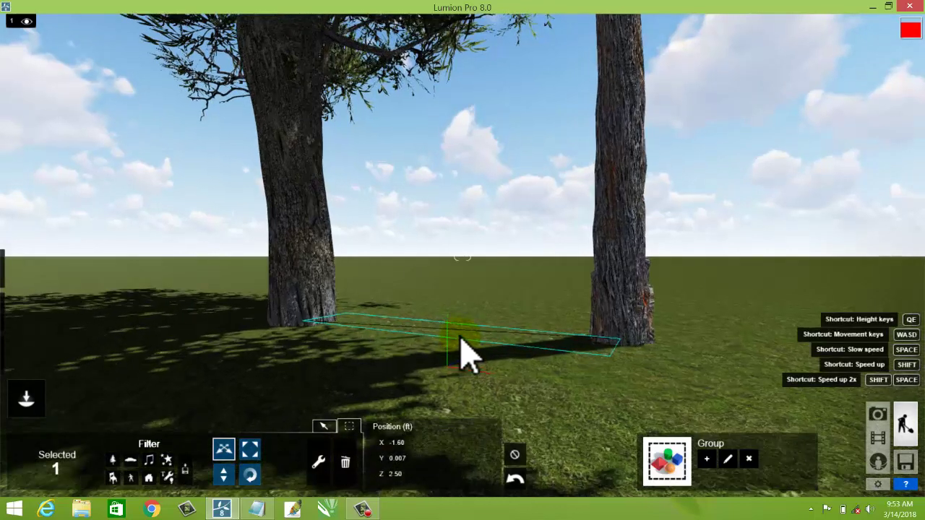
pyautogui.scroll(1, 467, 354)
pyautogui.moveTo(467, 354); pyautogui.dragTo(174, 492, button='right')
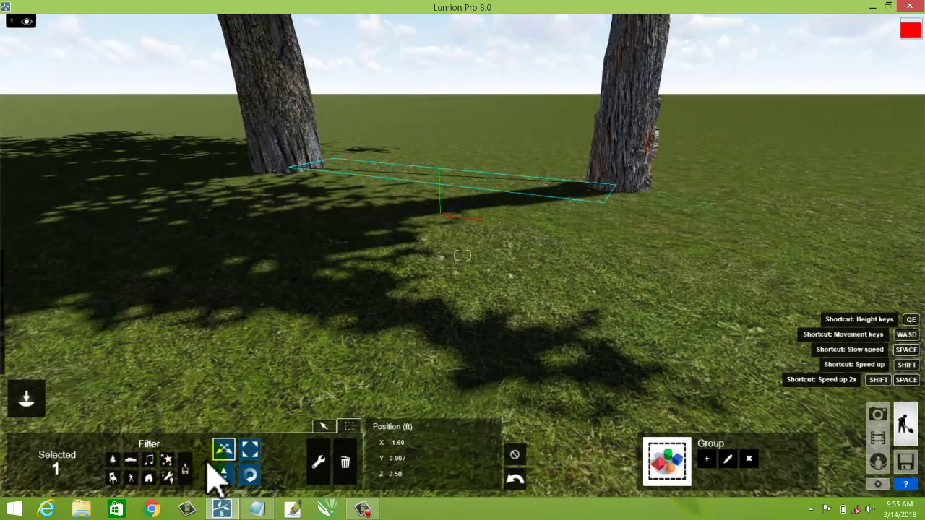
pyautogui.click(321, 427)
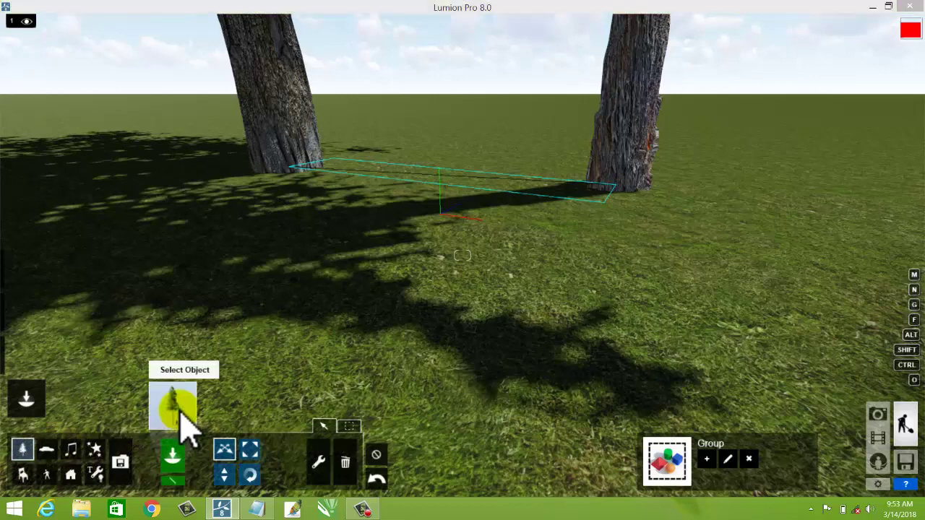
# Place a ChineseFanPalm_L palm from the Palm tab next to the tree group.
pyautogui.click(180, 419)
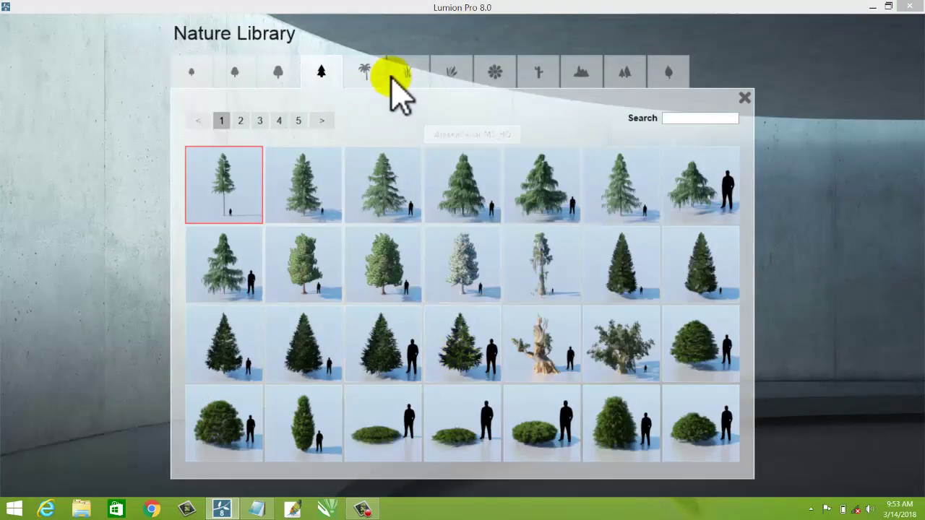
pyautogui.click(378, 75)
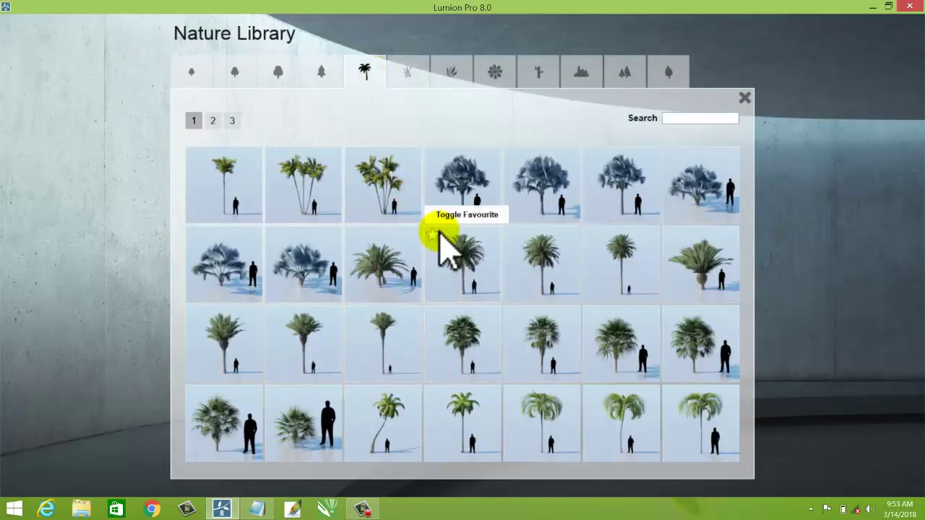
pyautogui.click(412, 275)
pyautogui.moveTo(412, 275); pyautogui.dragTo(381, 323)
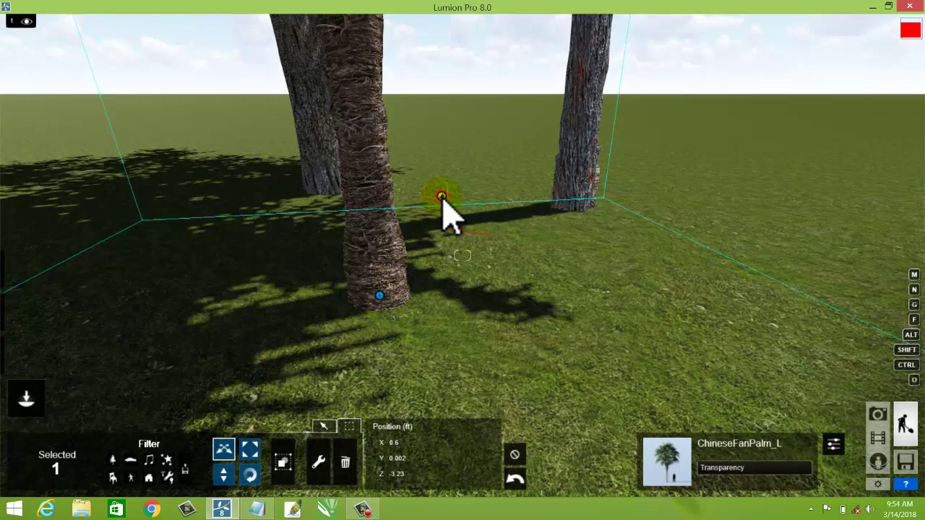
# Group the palm with the two trees and shift the group to the left.
pyautogui.keyDown('ctrl'); pyautogui.click(382, 310); pyautogui.keyUp('ctrl')
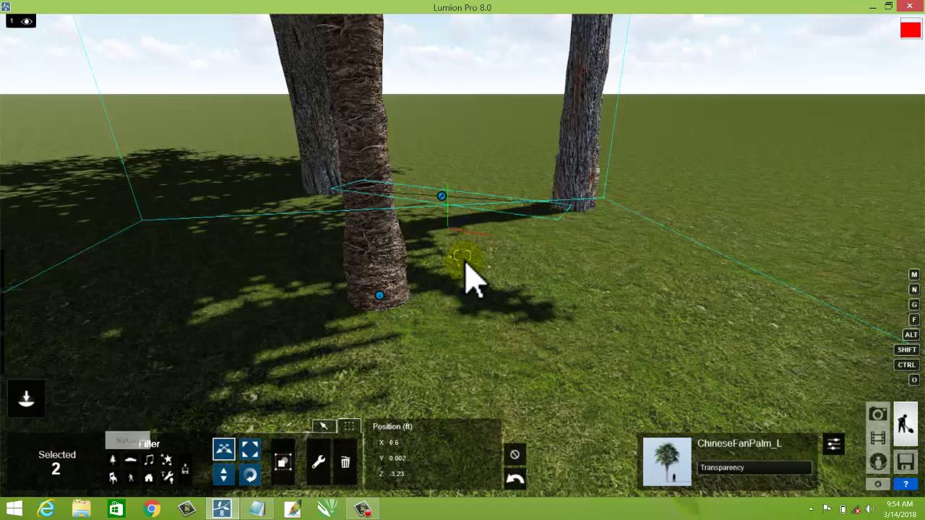
pyautogui.hotkey('ctrl', 'g')
pyautogui.moveTo(443, 199); pyautogui.dragTo(269, 197)
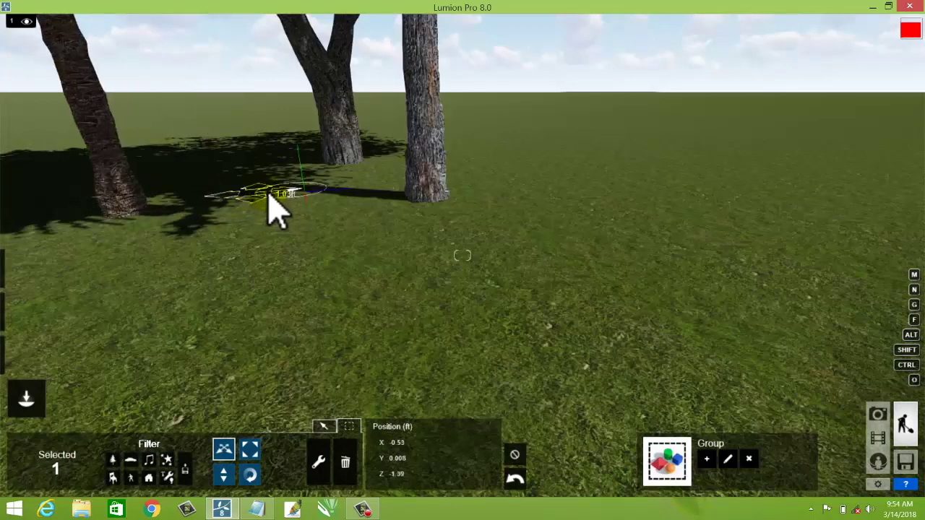
# Nudge the group back right, then ungroup both tree groups so each tree stands alone.
pyautogui.moveTo(269, 206); pyautogui.dragTo(403, 200)
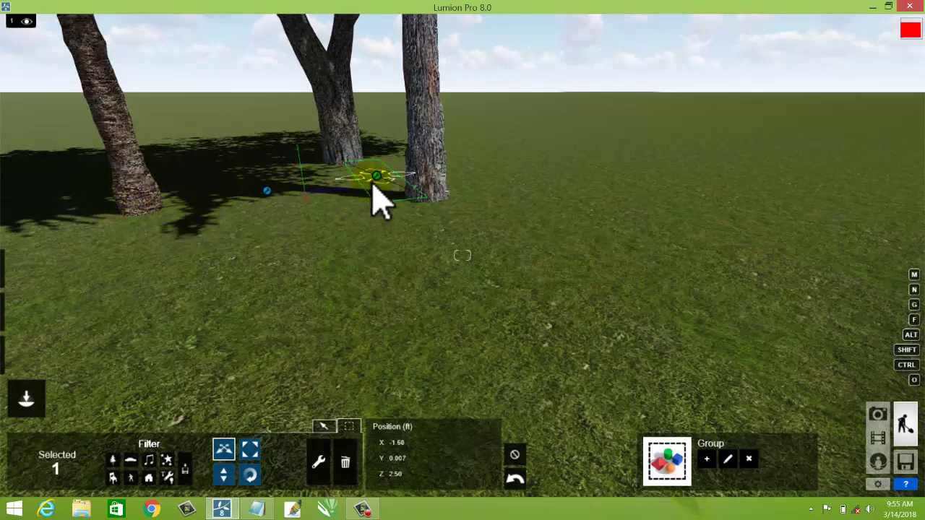
pyautogui.click(266, 191)
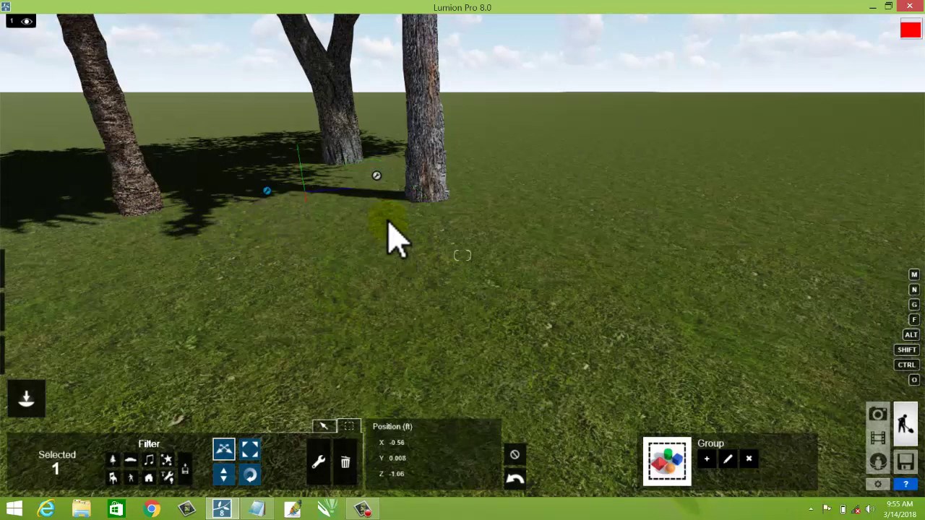
pyautogui.click(377, 178)
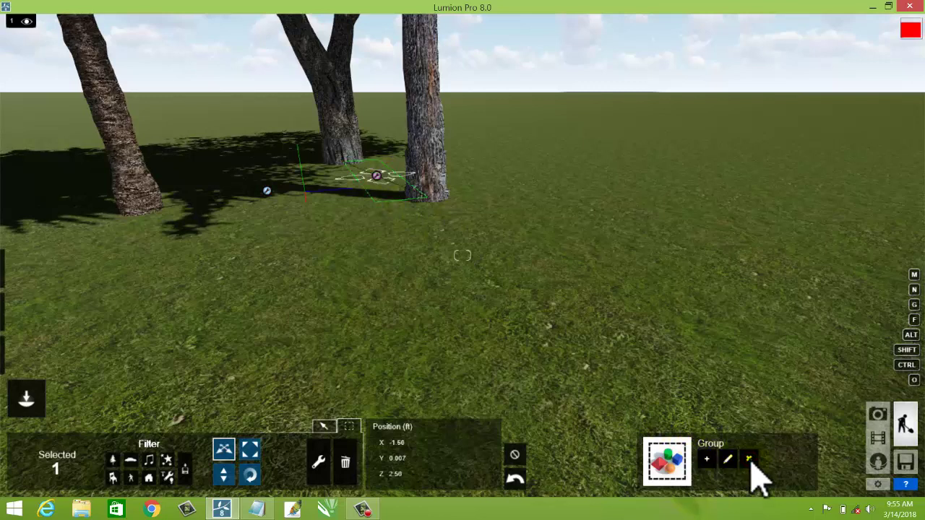
pyautogui.click(749, 460)
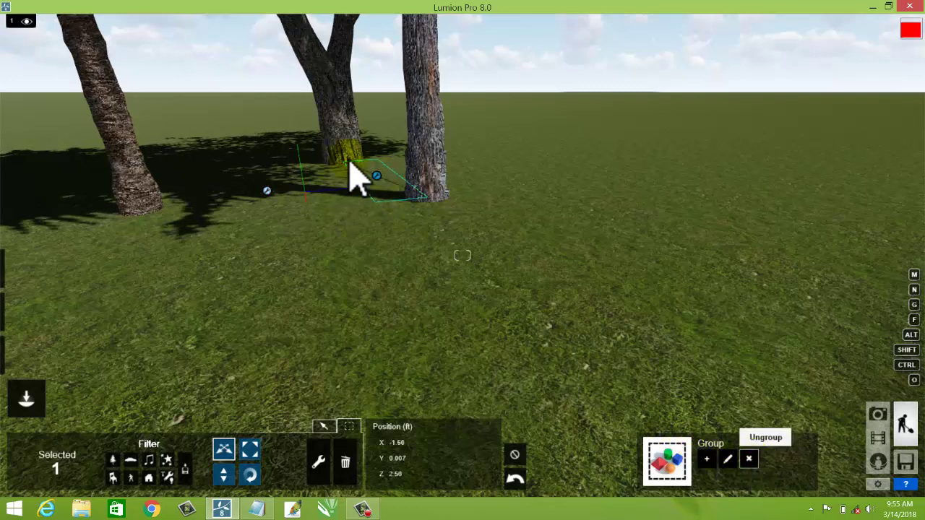
pyautogui.click(267, 191)
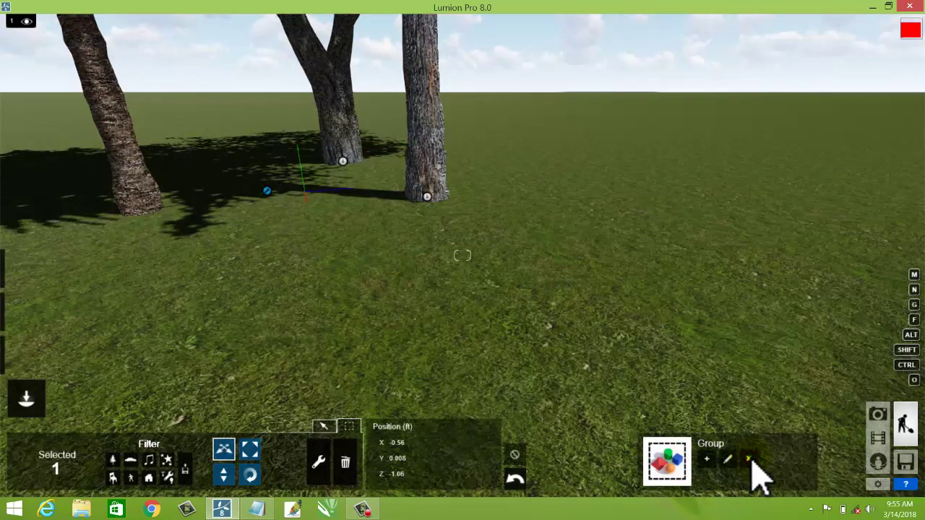
pyautogui.click(750, 460)
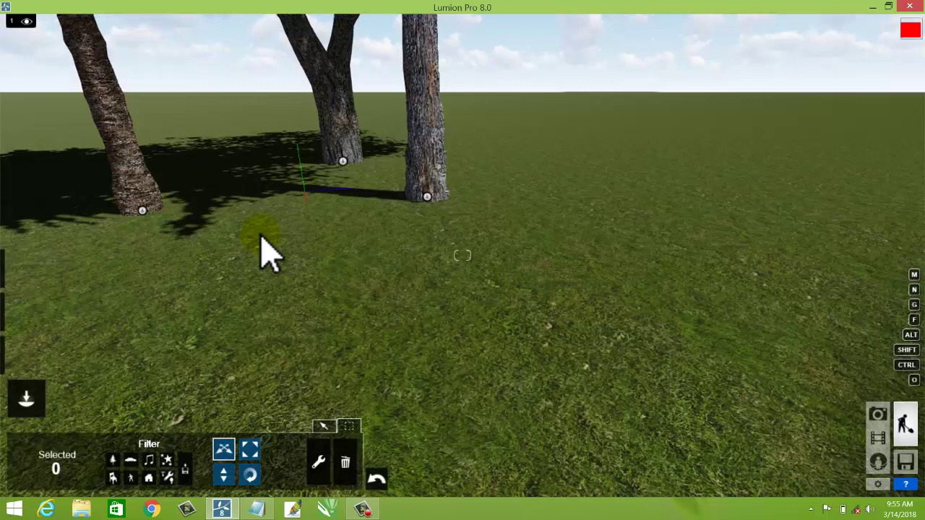
# Select the olive, cedar and palm trees and group all three together.
pyautogui.keyDown('ctrl'); pyautogui.click(142, 211); pyautogui.keyUp('ctrl')
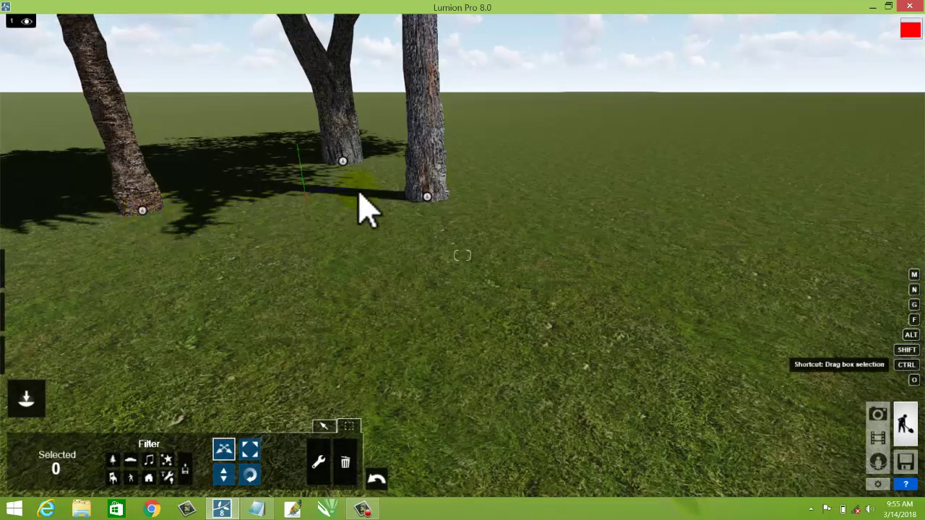
pyautogui.keyDown('ctrl'); pyautogui.click(346, 165); pyautogui.keyUp('ctrl')
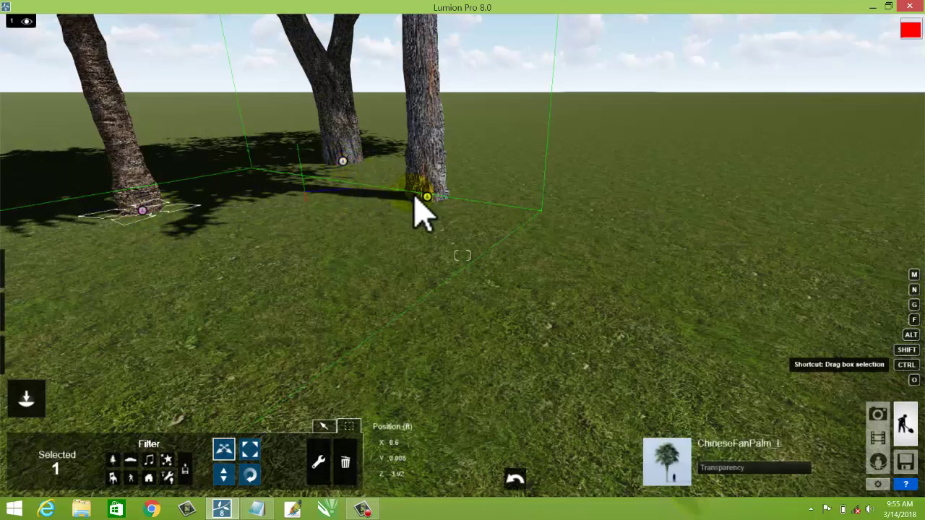
pyautogui.keyDown('ctrl'); pyautogui.click(428, 198); pyautogui.keyUp('ctrl')
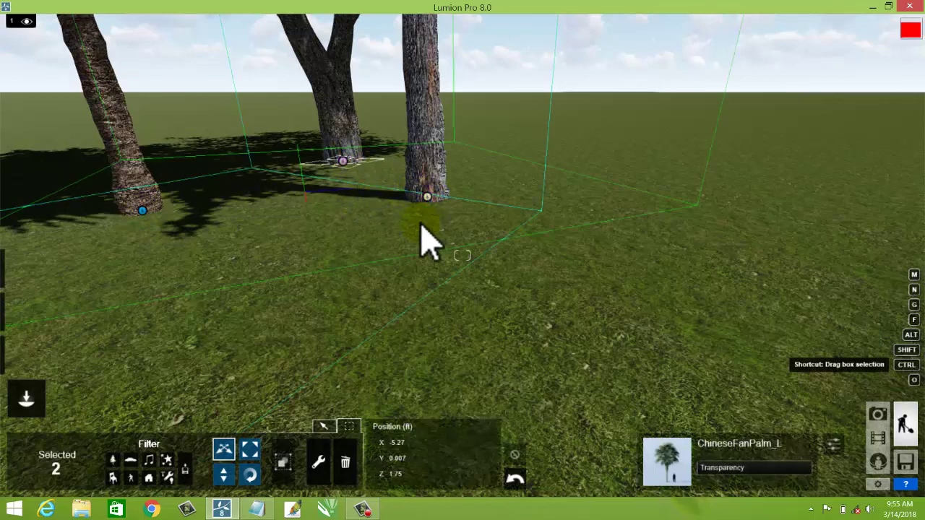
pyautogui.click(287, 470)
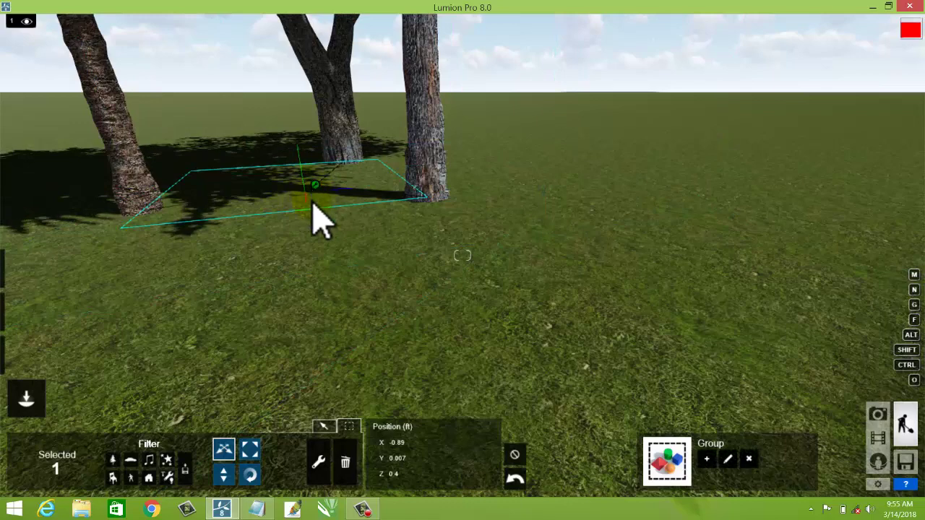
pyautogui.moveTo(318, 217); pyautogui.dragTo(293, 311, button='right')
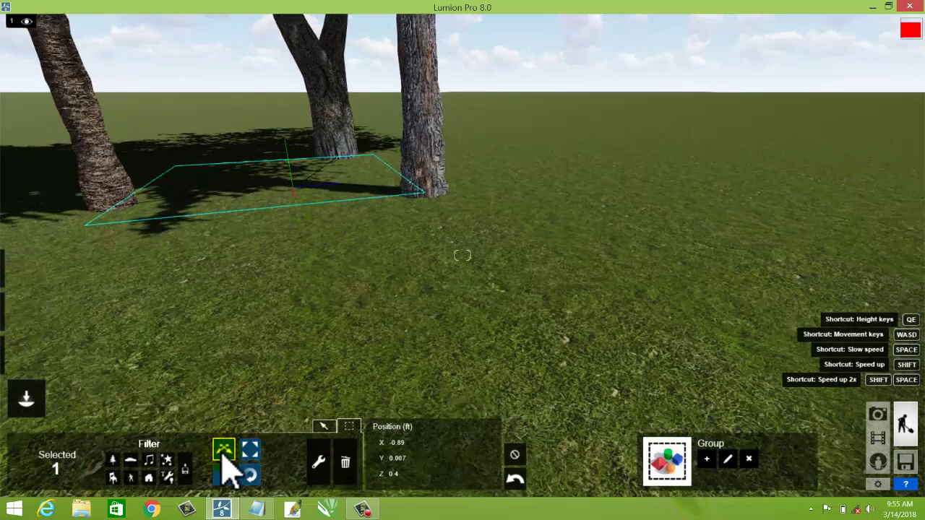
# Move the three-tree group to X -1.89, Y 0.01, Z 1.47 ft on the grass.
pyautogui.click(224, 455)
pyautogui.press('a')
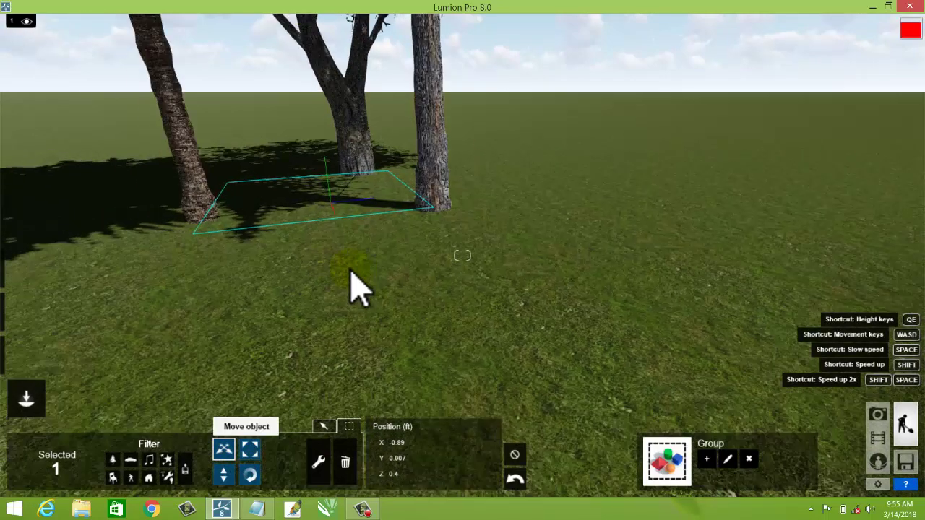
pyautogui.press('a')
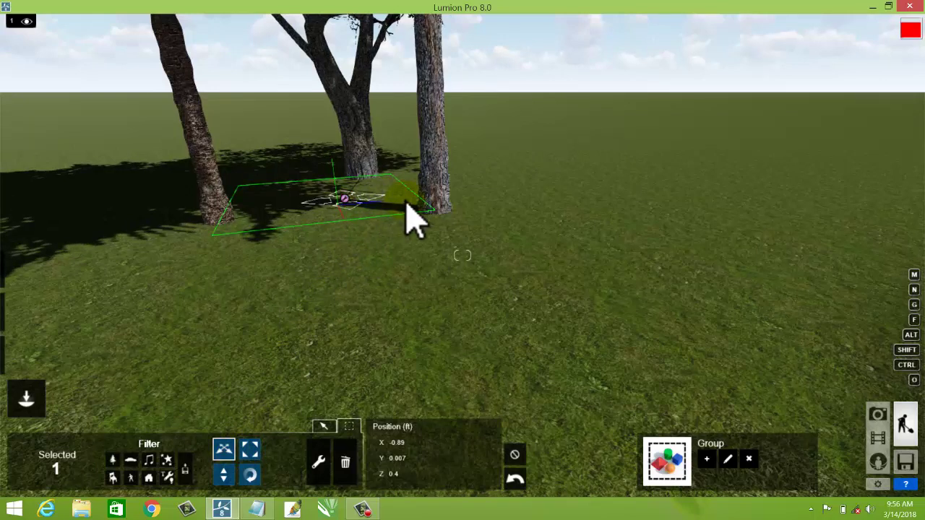
pyautogui.moveTo(412, 221)
pyautogui.mouseDown()
pyautogui.moveTo(613, 191)
pyautogui.moveTo(441, 190)
pyautogui.moveTo(393, 207)
pyautogui.moveTo(362, 258)
pyautogui.moveTo(369, 207)
pyautogui.mouseUp()
pyautogui.press('w')
pyautogui.press('s')
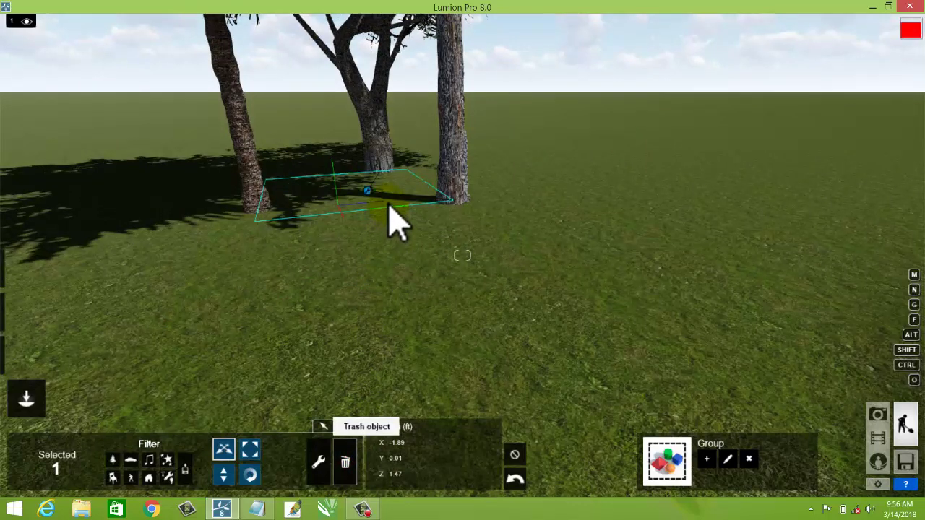
pyautogui.click(345, 462)
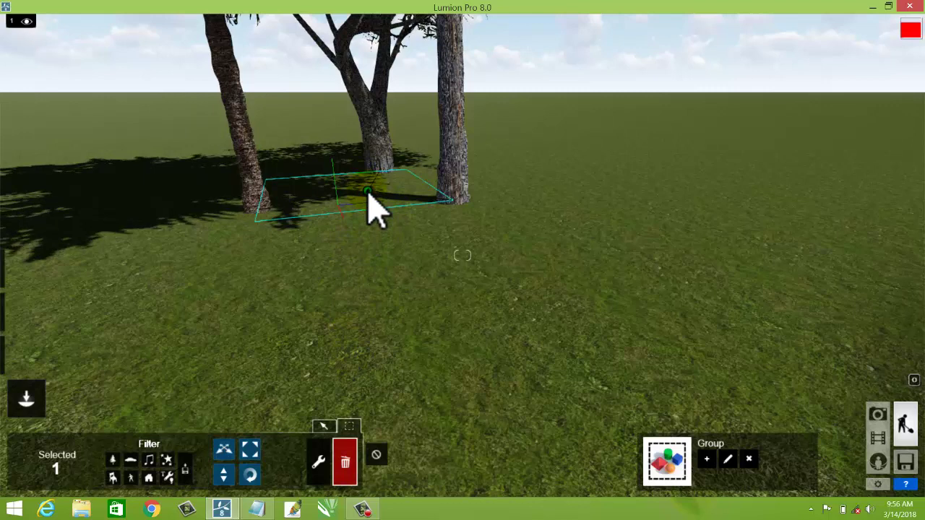
# Delete the three-tree group, leaving only empty grass.
pyautogui.click(368, 195)
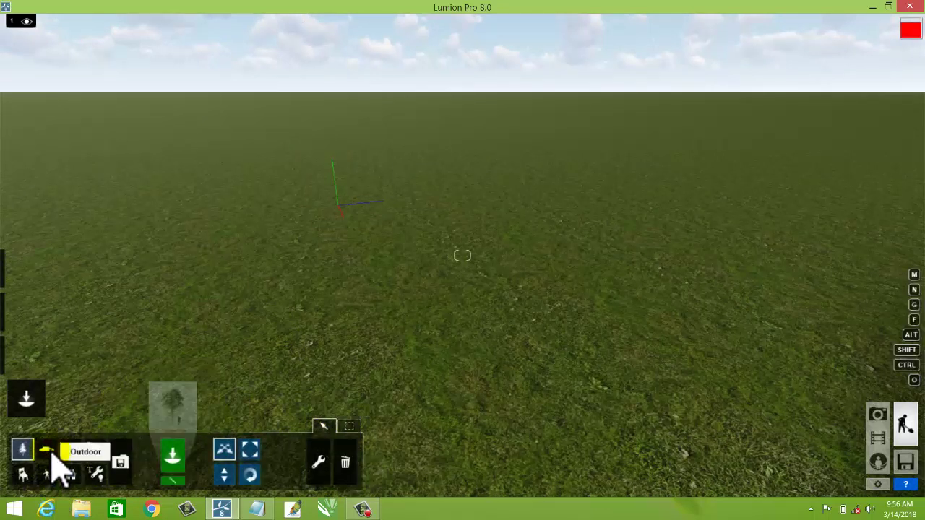
# Place the yellow Bulldozer_002 from the Transport Construction models onto the grass.
pyautogui.click(48, 451)
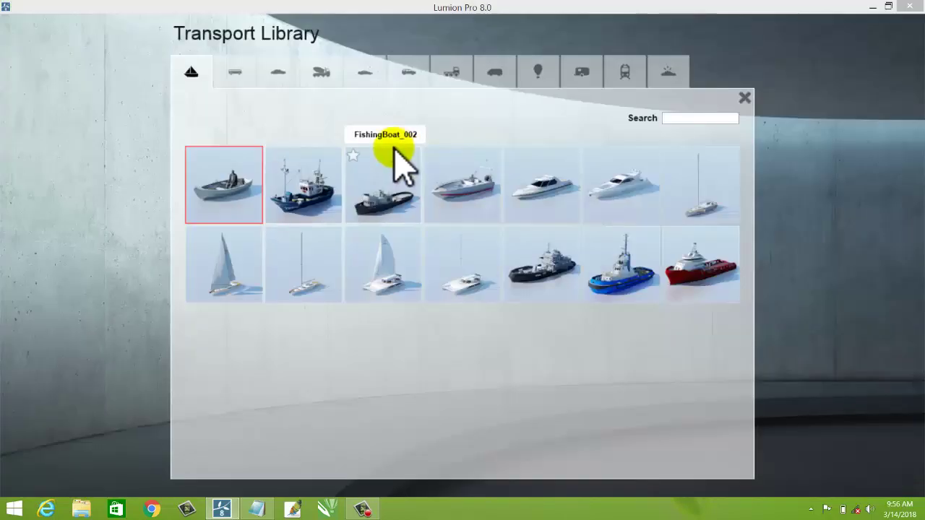
pyautogui.click(322, 72)
pyautogui.click(319, 245)
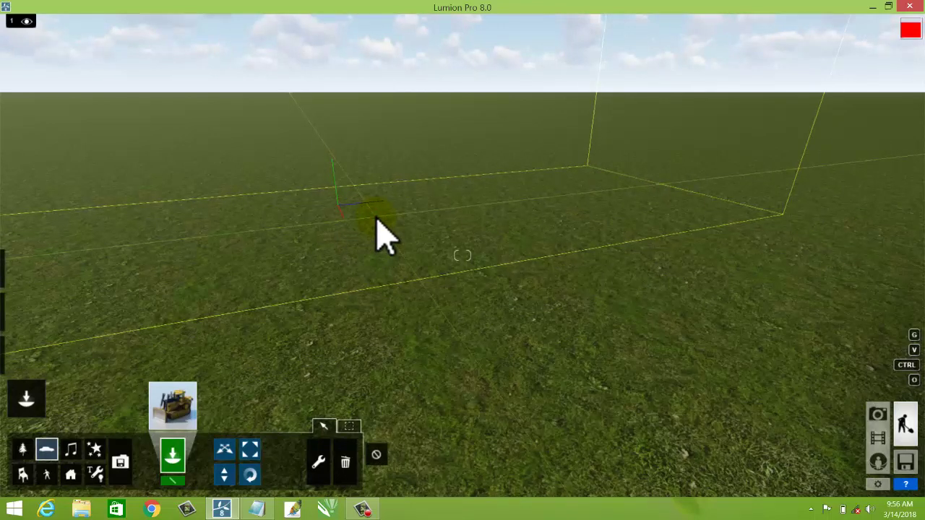
pyautogui.click(377, 220)
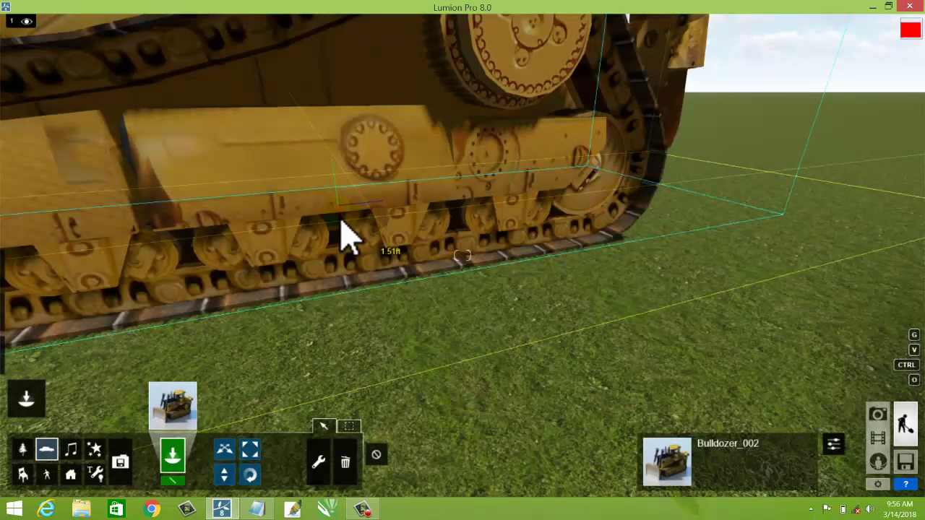
# Zoom the camera out until the entire yellow bulldozer fits on screen.
pyautogui.scroll(-2, 347, 235)
pyautogui.scroll(-2, 341, 233)
pyautogui.scroll(-2, 320, 172)
pyautogui.scroll(-2, 279, 99)
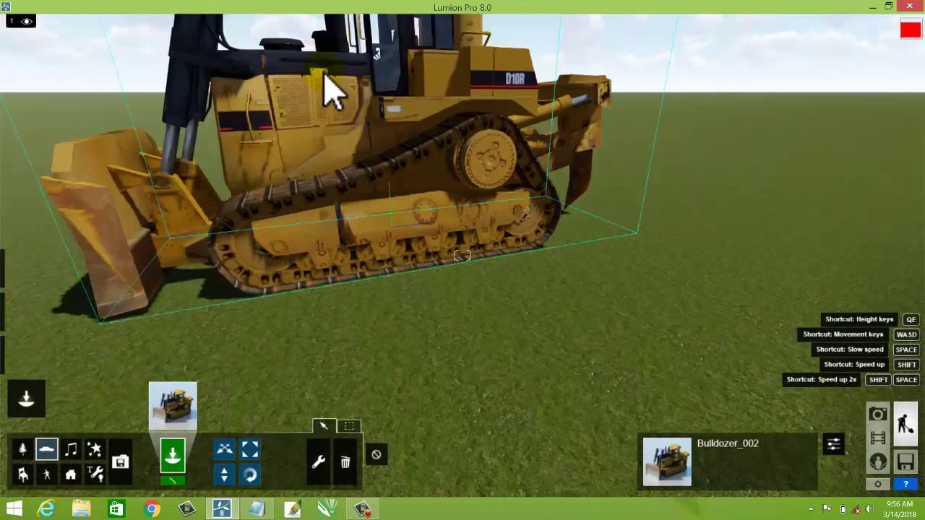
pyautogui.scroll(-2, 320, 78)
pyautogui.scroll(-1, 320, 79)
pyautogui.scroll(-1, 340, 76)
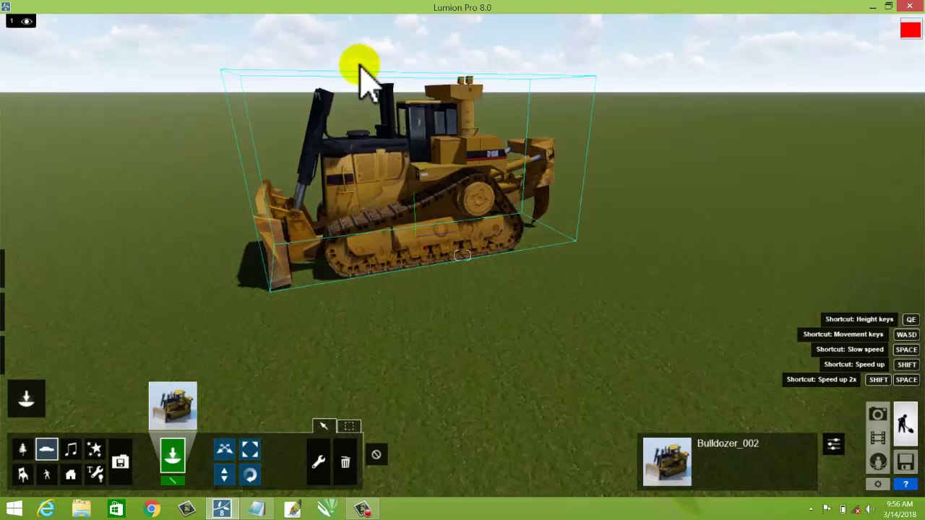
pyautogui.scroll(-1, 365, 81)
pyautogui.scroll(1, 361, 69)
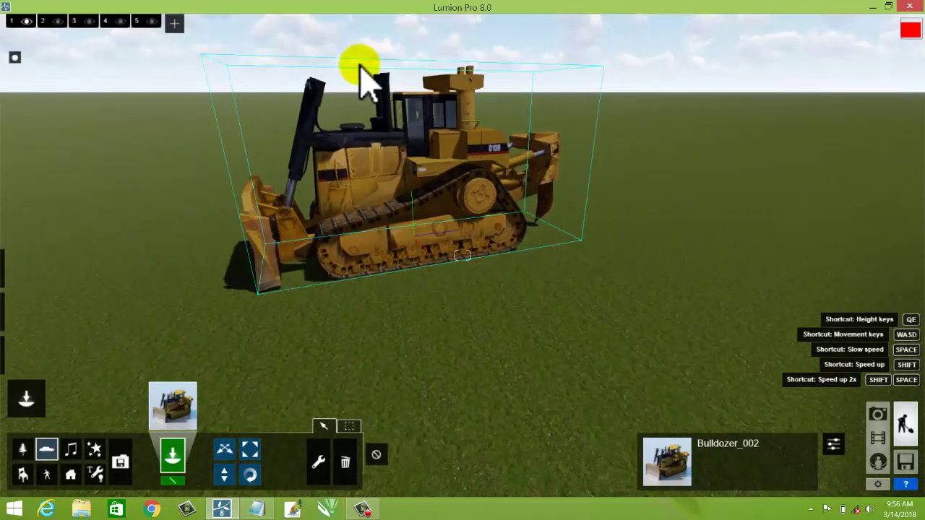
pyautogui.scroll(1, 360, 71)
pyautogui.scroll(1, 357, 72)
pyautogui.scroll(1, 361, 87)
pyautogui.scroll(1, 362, 91)
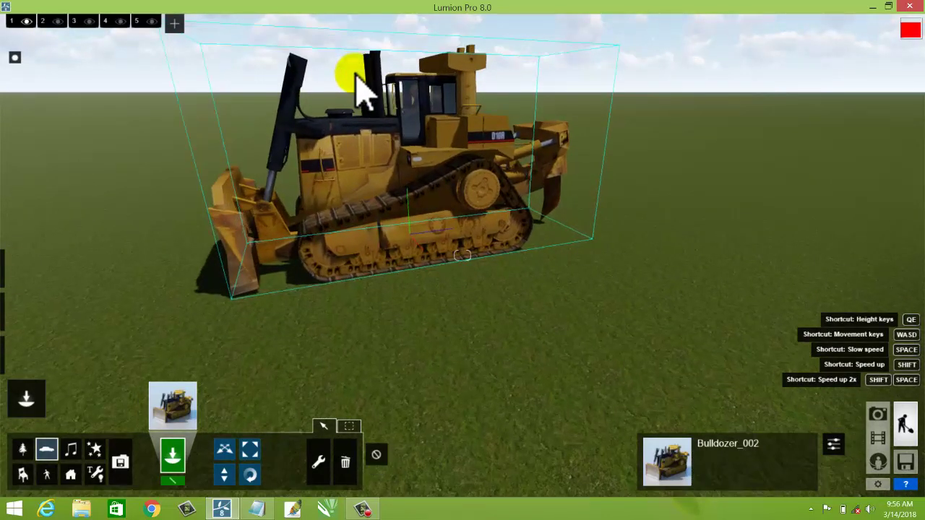
pyautogui.scroll(1, 366, 116)
pyautogui.scroll(1, 373, 206)
pyautogui.scroll(-1, 372, 217)
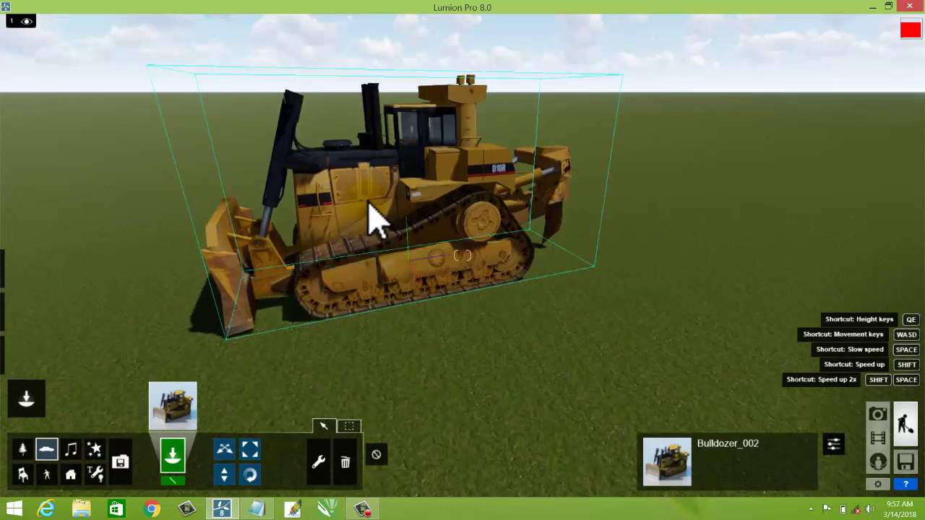
pyautogui.scroll(-1, 340, 246)
pyautogui.scroll(-1, 231, 333)
pyautogui.scroll(-1, 101, 463)
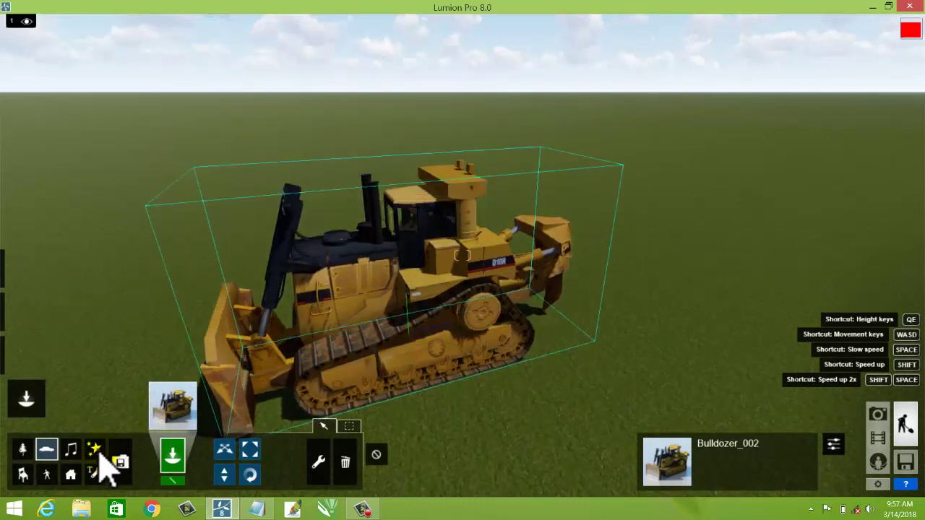
pyautogui.scroll(-1, 101, 463)
pyautogui.scroll(-1, 101, 463)
pyautogui.scroll(-1, 101, 463)
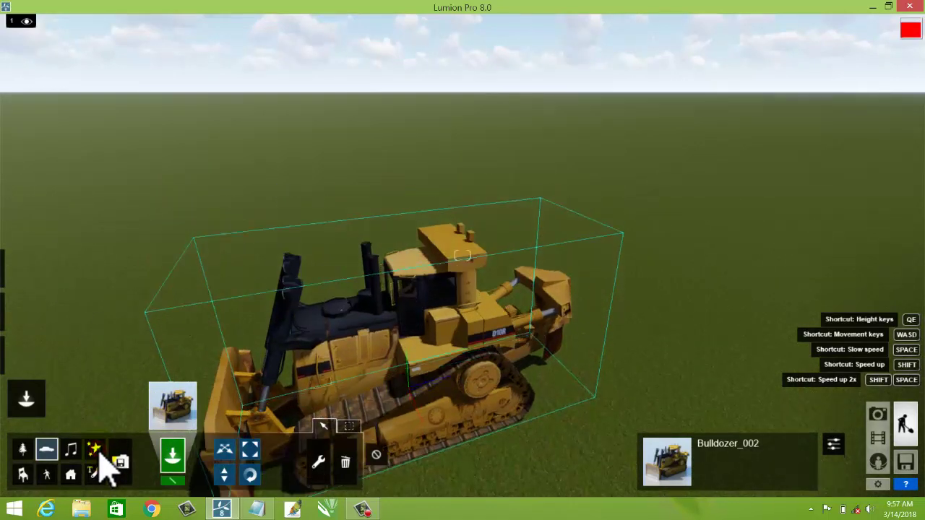
pyautogui.scroll(-1, 98, 459)
# Pick the dark grey smoke_08 effect from the Effects library and place it on the bulldozer.
pyautogui.click(94, 450)
pyautogui.click(240, 286)
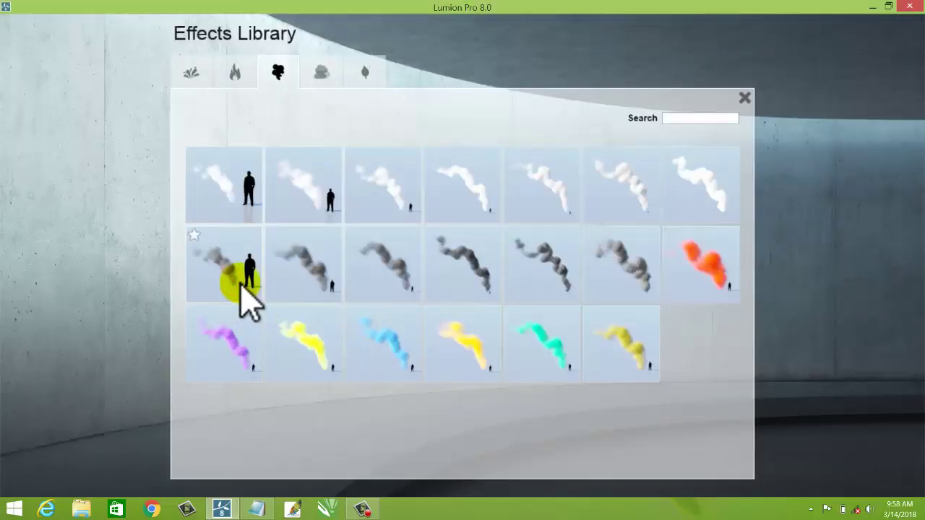
pyautogui.moveTo(241, 287); pyautogui.dragTo(431, 306)
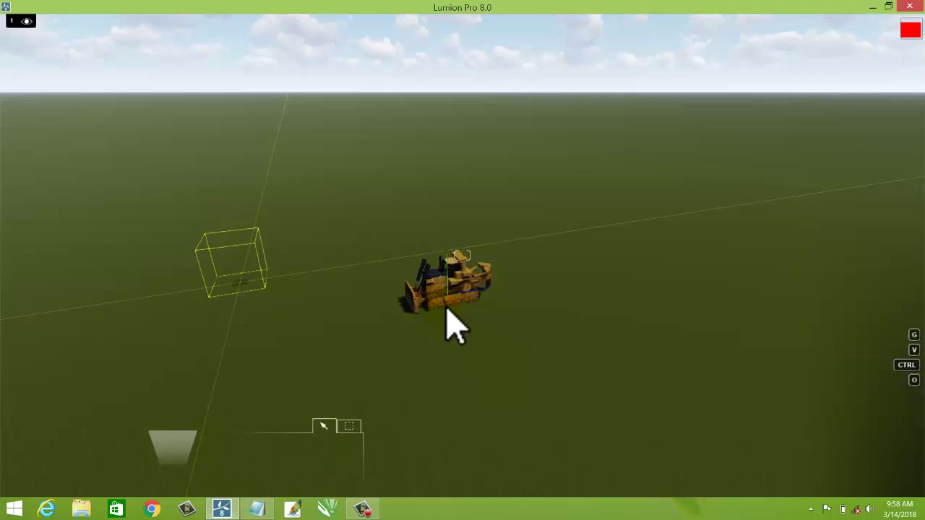
pyautogui.click(410, 305)
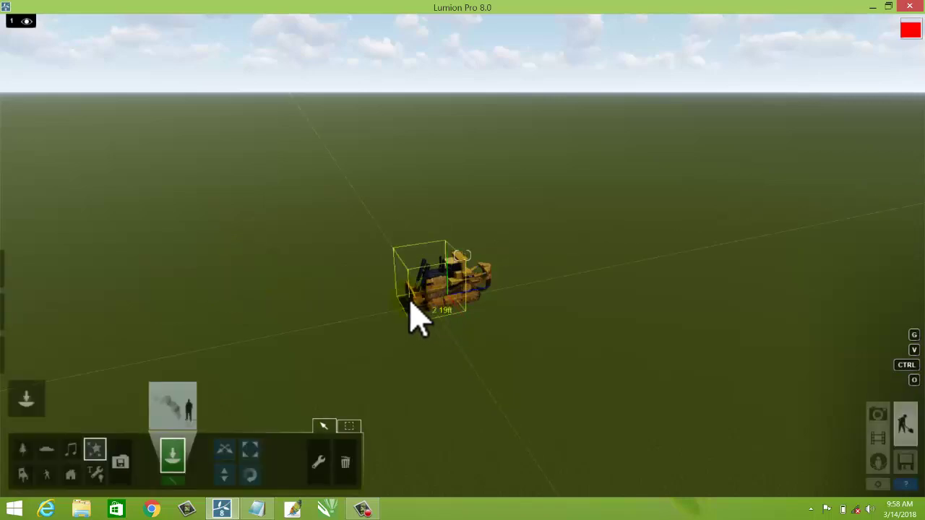
pyautogui.click(411, 307)
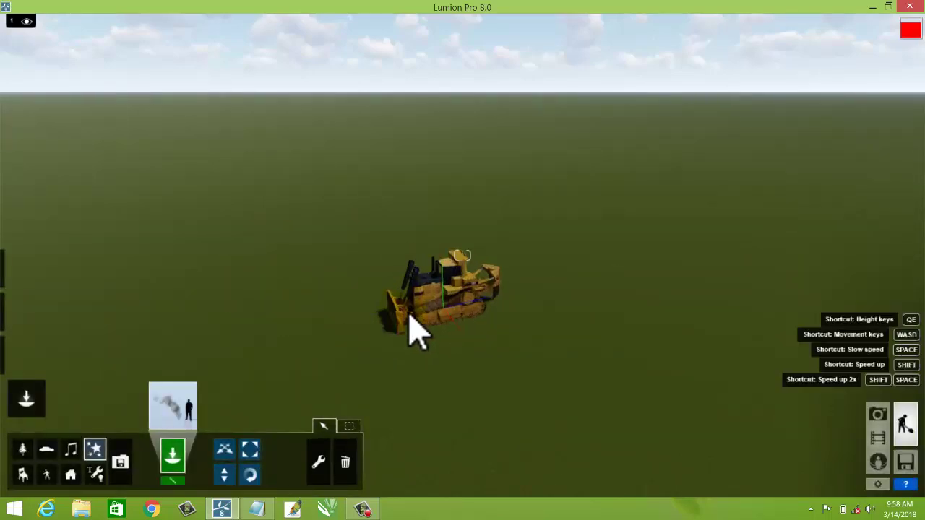
# Zoom in and reposition the smoke onto the exhaust stack opening, lowering it slightly.
pyautogui.scroll(2, 418, 334)
pyautogui.scroll(2, 411, 330)
pyautogui.scroll(1, 409, 329)
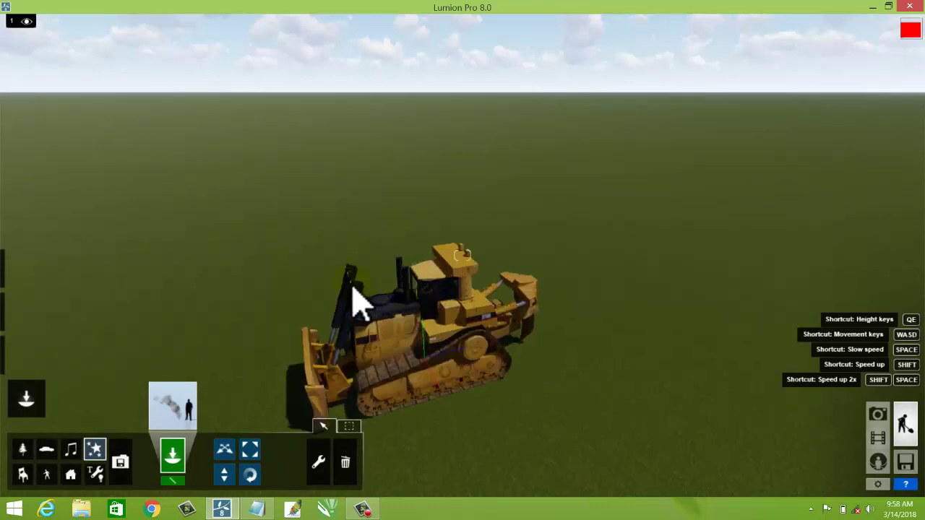
pyautogui.scroll(1, 355, 305)
pyautogui.scroll(1, 351, 300)
pyautogui.scroll(1, 341, 294)
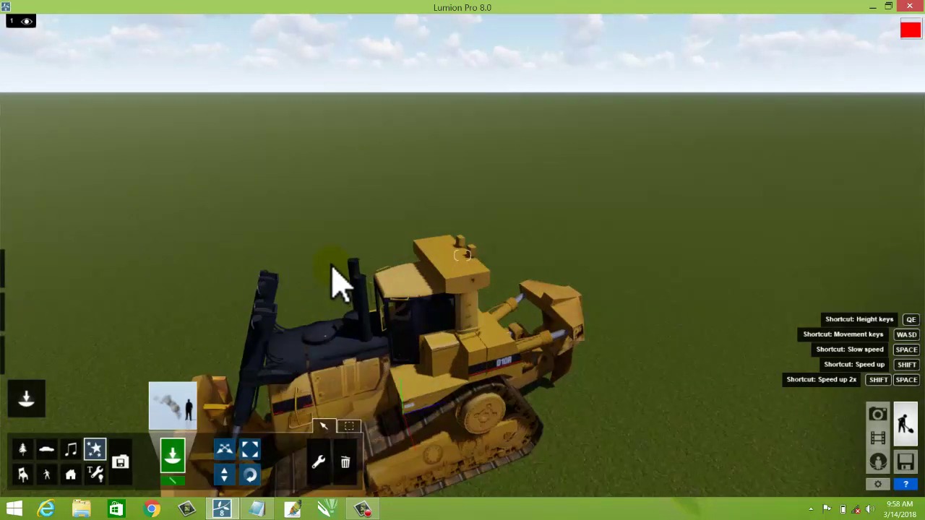
pyautogui.scroll(1, 334, 274)
pyautogui.scroll(1, 333, 271)
pyautogui.scroll(1, 333, 269)
pyautogui.scroll(1, 332, 275)
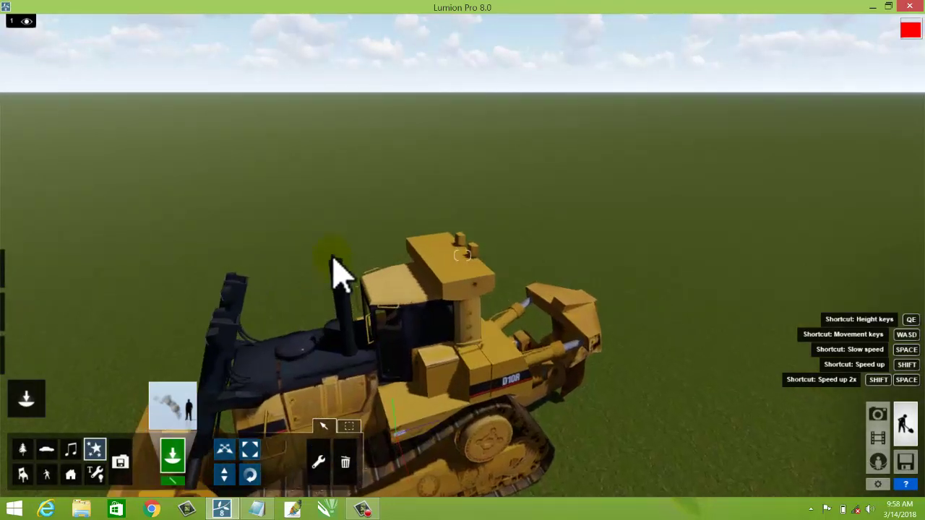
pyautogui.scroll(1, 333, 275)
pyautogui.scroll(1, 332, 275)
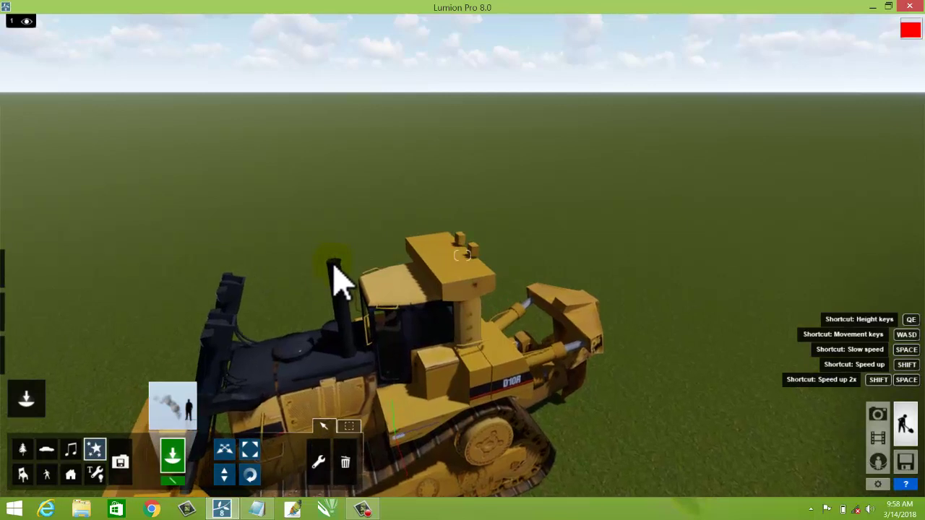
pyautogui.click(334, 266)
pyautogui.click(333, 264)
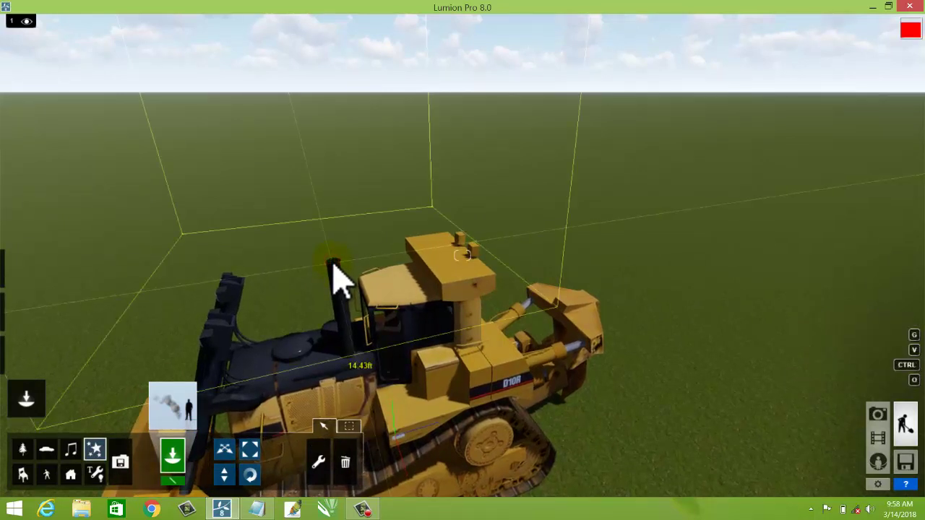
pyautogui.moveTo(338, 281); pyautogui.dragTo(341, 284)
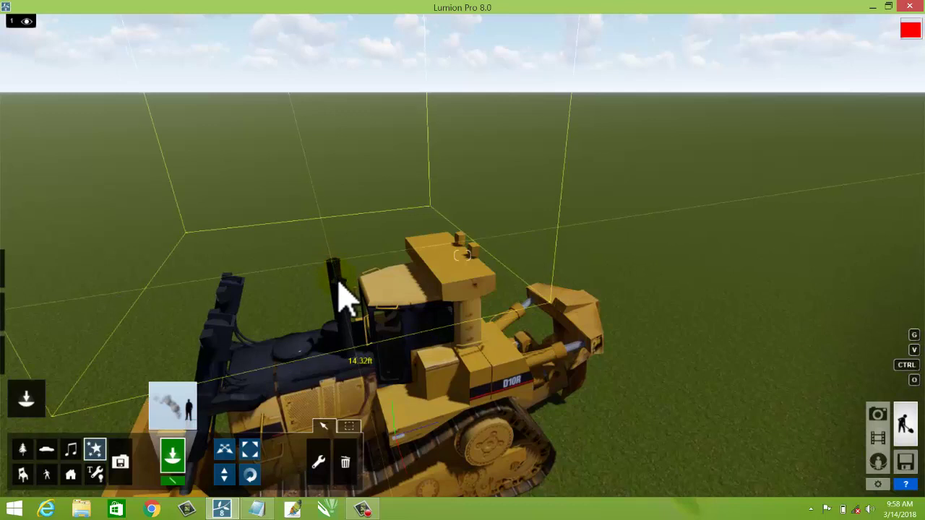
pyautogui.click(341, 285)
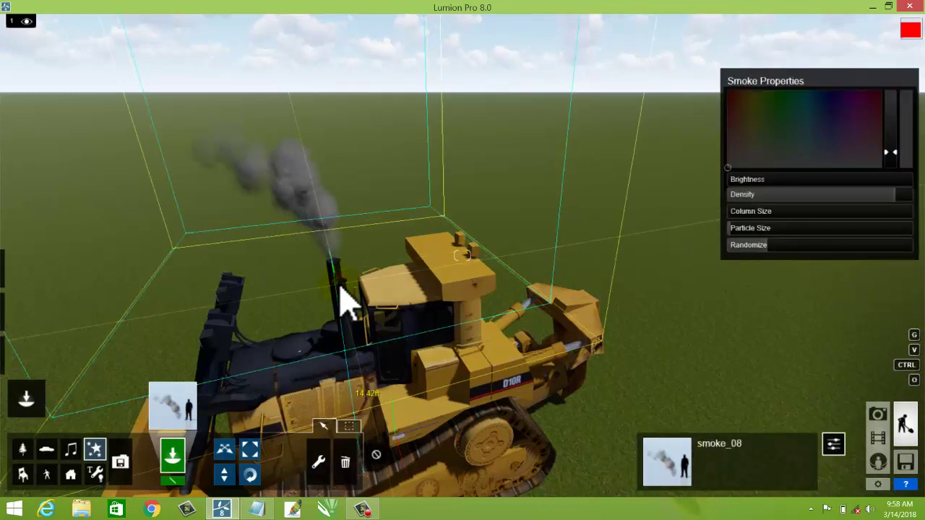
pyautogui.moveTo(340, 287); pyautogui.dragTo(355, 292)
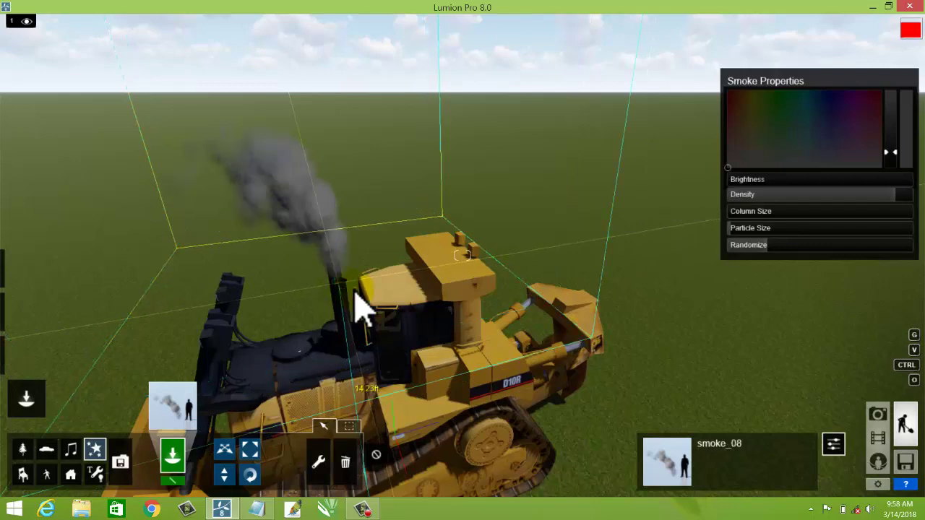
pyautogui.scroll(-2, 394, 303)
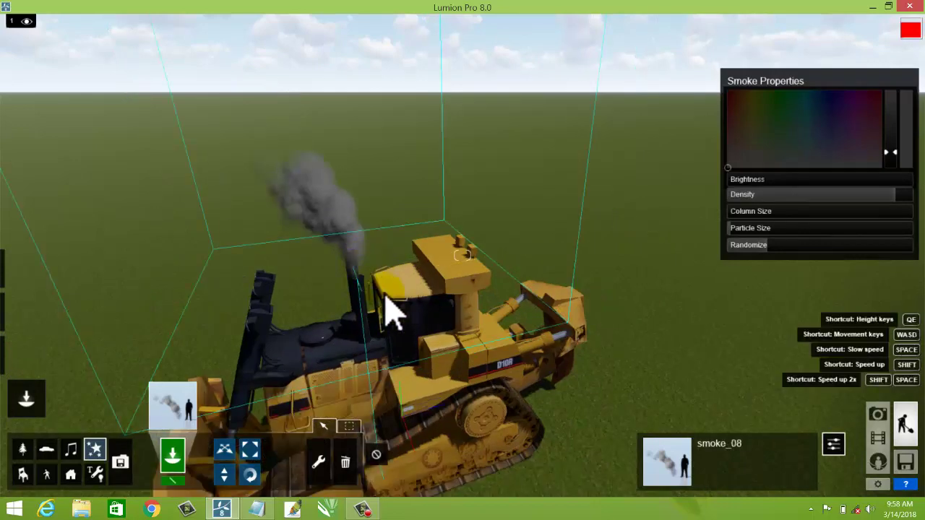
pyautogui.scroll(-2, 404, 326)
pyautogui.scroll(-2, 455, 369)
pyautogui.scroll(-2, 455, 369)
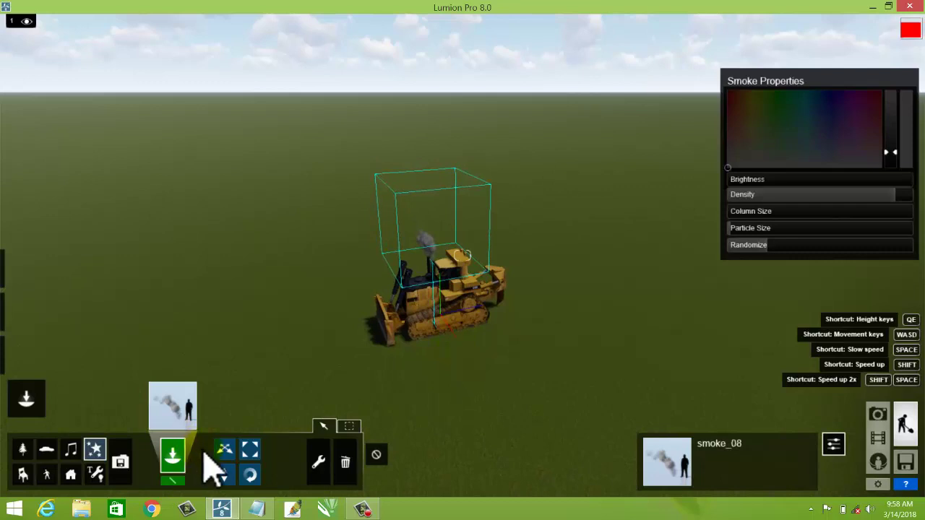
# Select both the bulldozer and its smoke, then combine them with Create group.
pyautogui.click(173, 441)
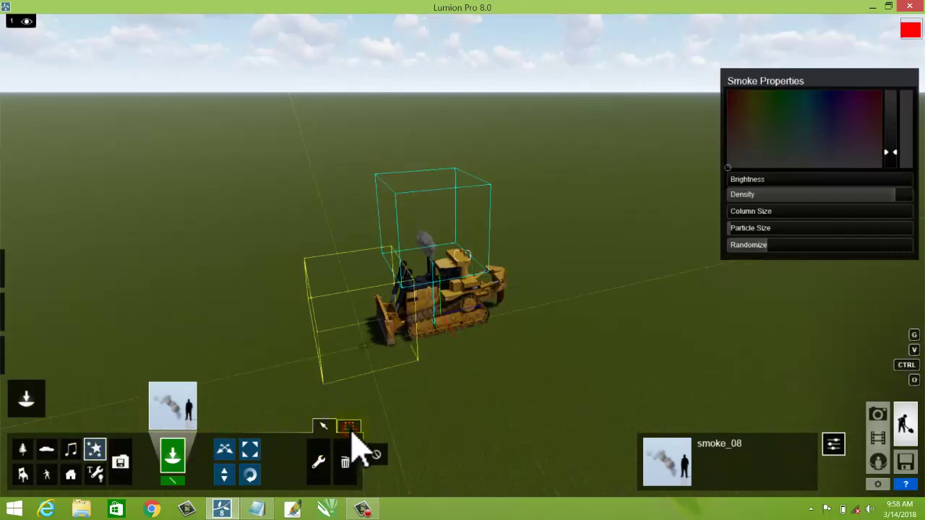
pyautogui.click(437, 317)
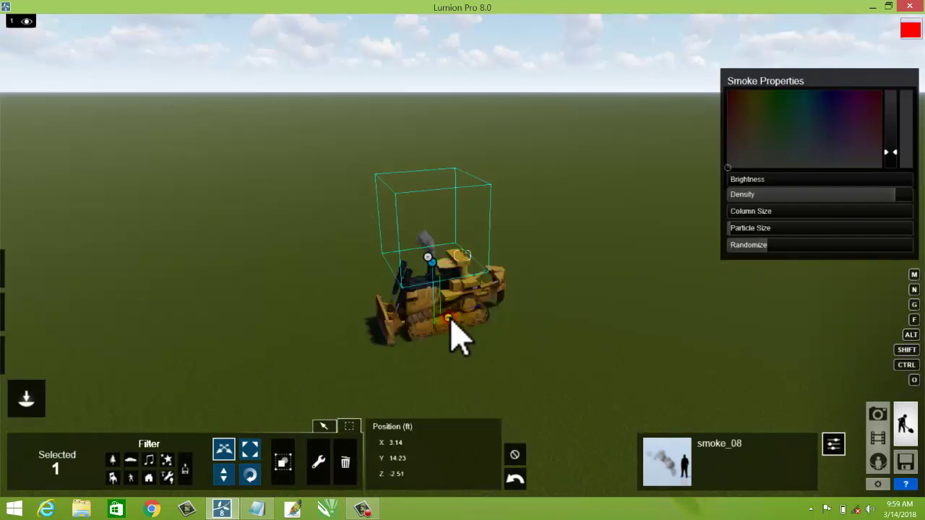
pyautogui.click(432, 266)
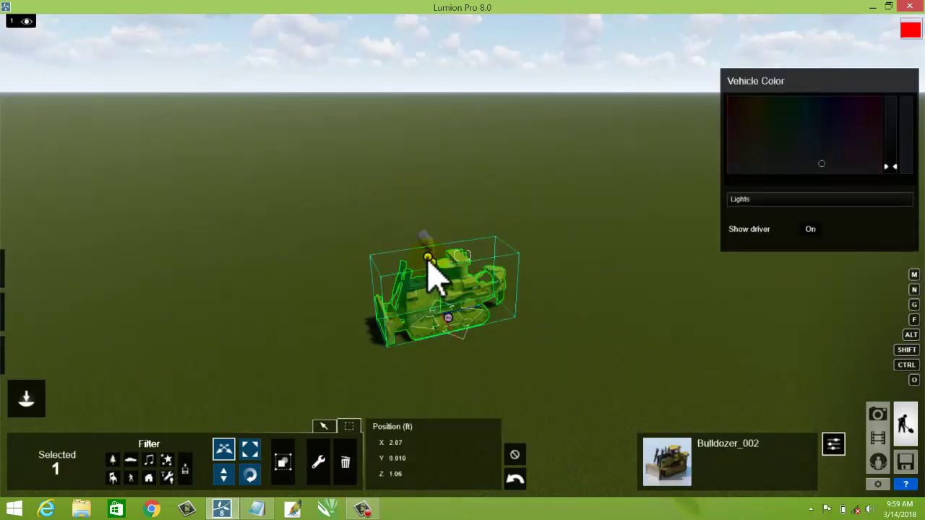
pyautogui.keyDown('ctrl'); pyautogui.click(432, 266); pyautogui.keyUp('ctrl')
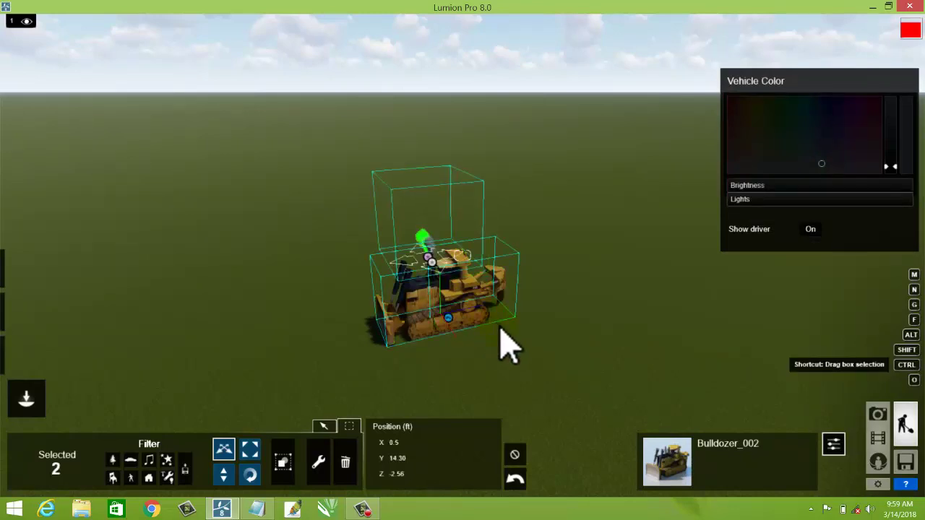
pyautogui.keyDown('ctrl'); pyautogui.click(501, 335); pyautogui.keyUp('ctrl')
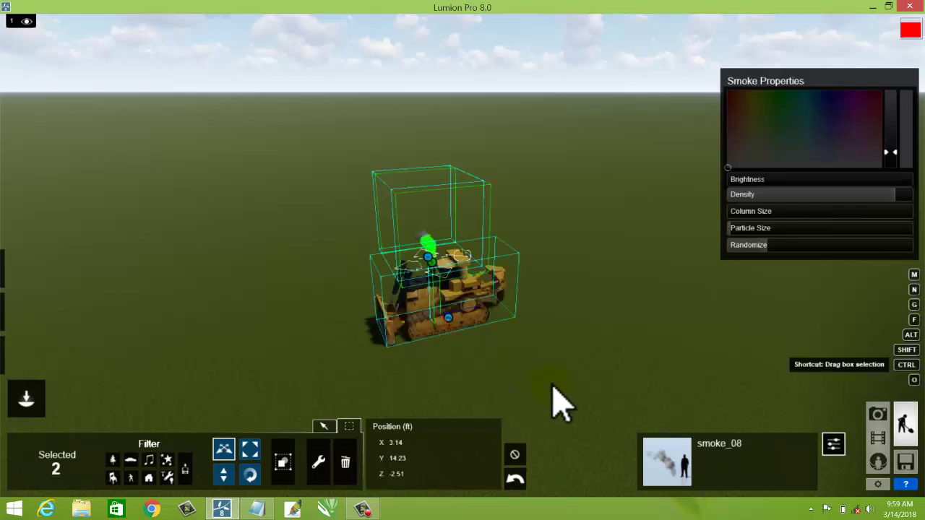
pyautogui.keyDown('ctrl'); pyautogui.click(450, 265); pyautogui.keyUp('ctrl')
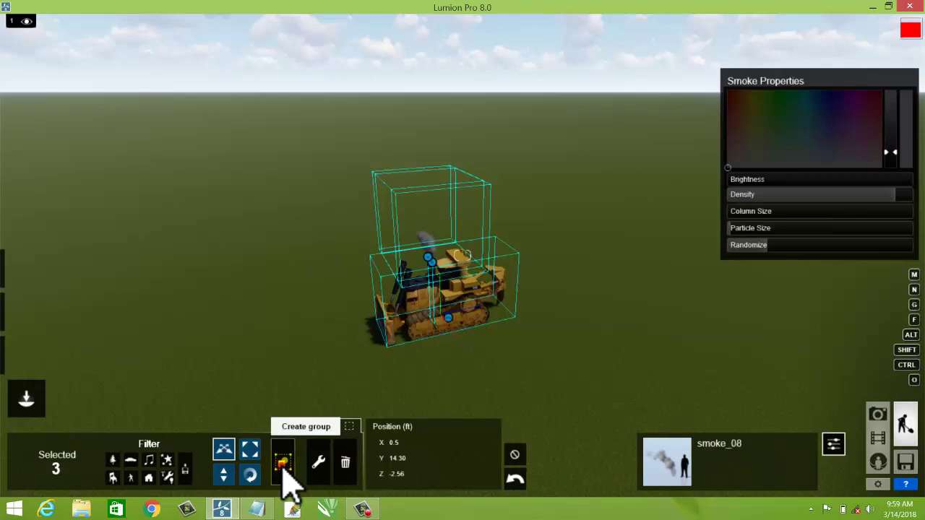
pyautogui.click(283, 463)
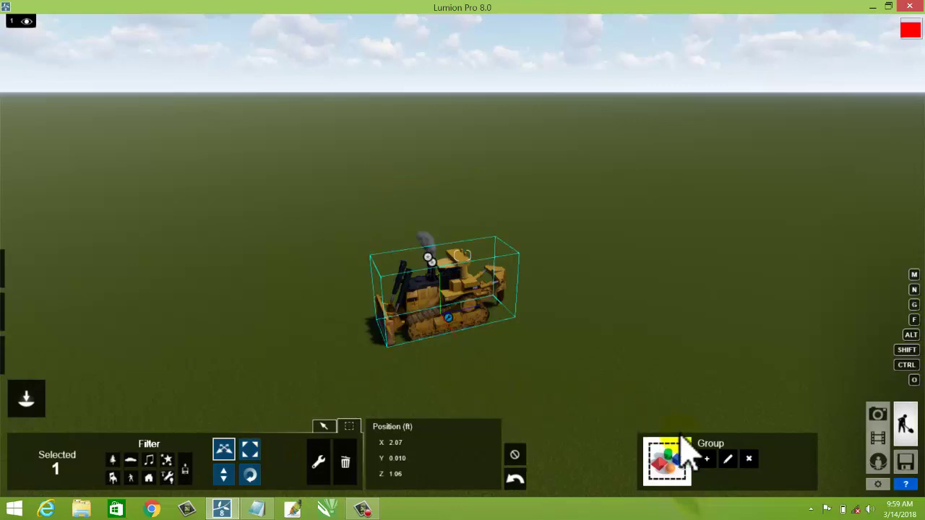
pyautogui.moveTo(667, 461)
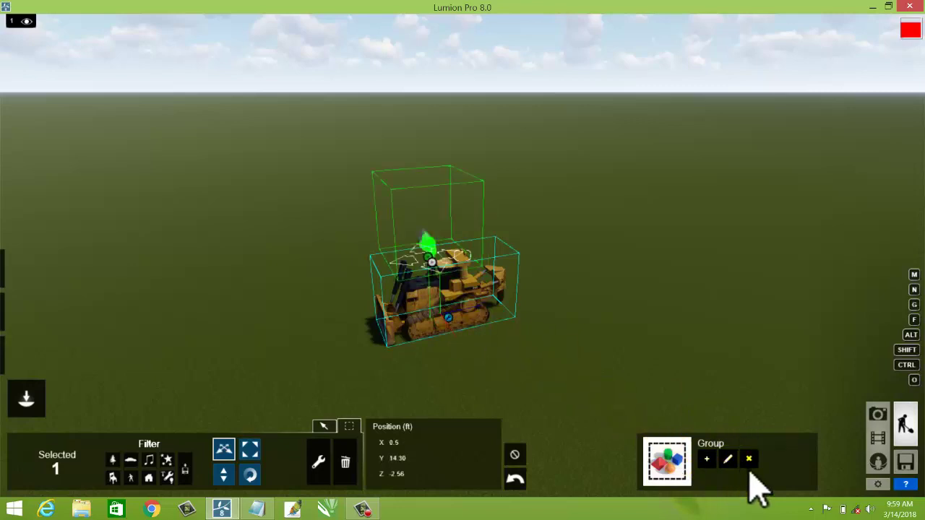
pyautogui.click(442, 338)
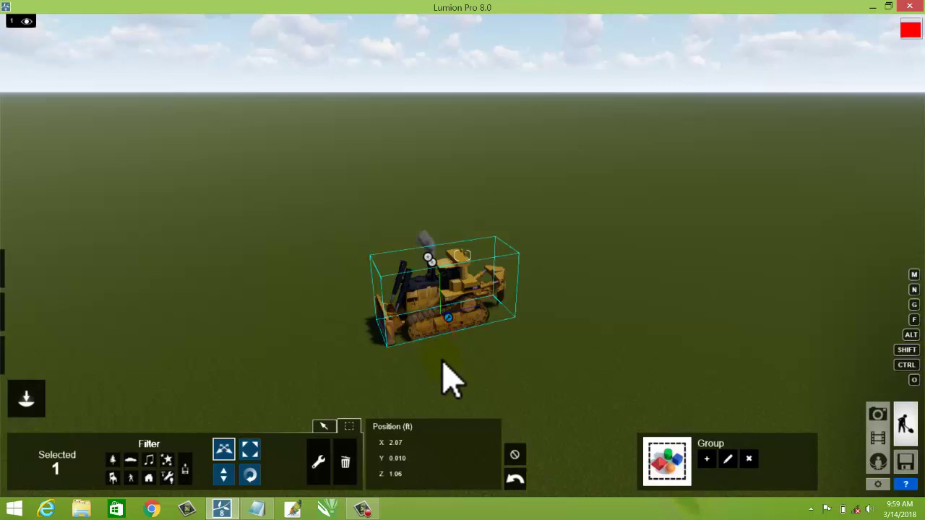
# Fly the camera forward, lower and sideways for a close side-on view of the bulldozer and smoke.
pyautogui.moveTo(431, 402); pyautogui.dragTo(431, 401, button='right')
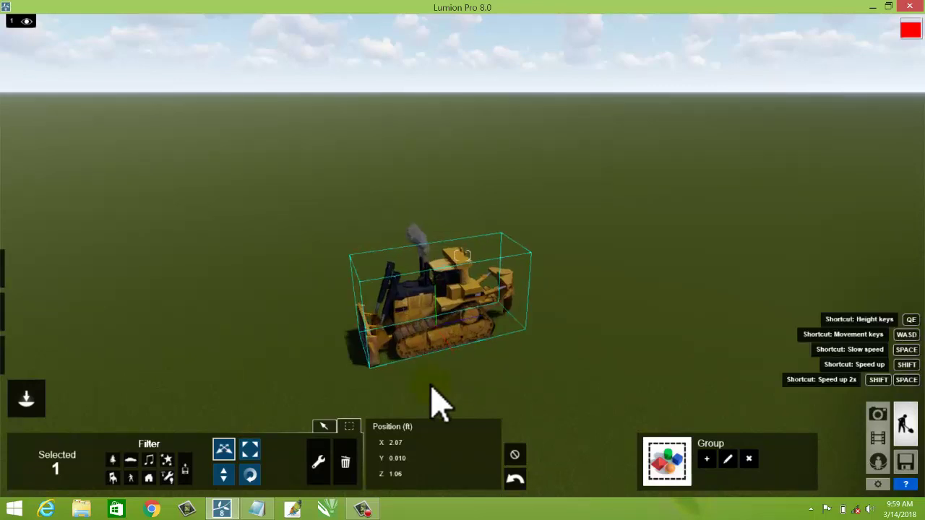
pyautogui.press('w')
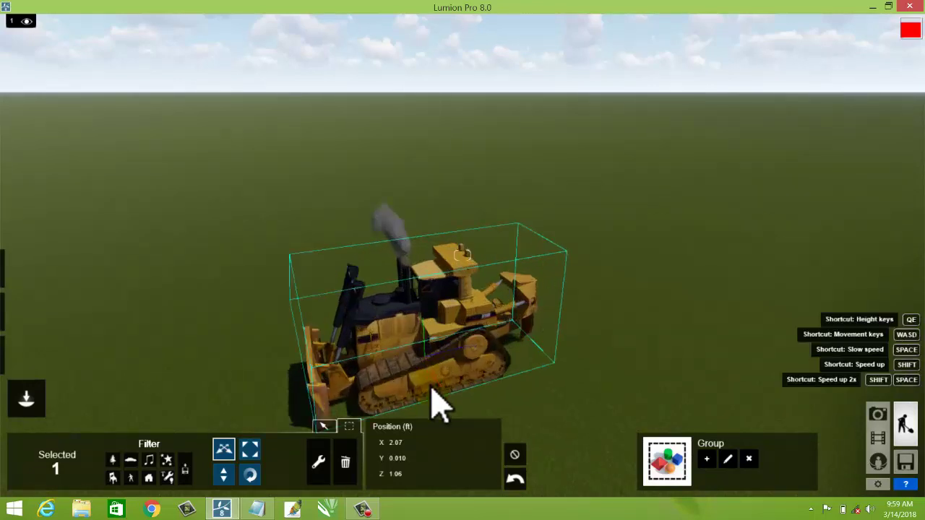
pyautogui.press('w')
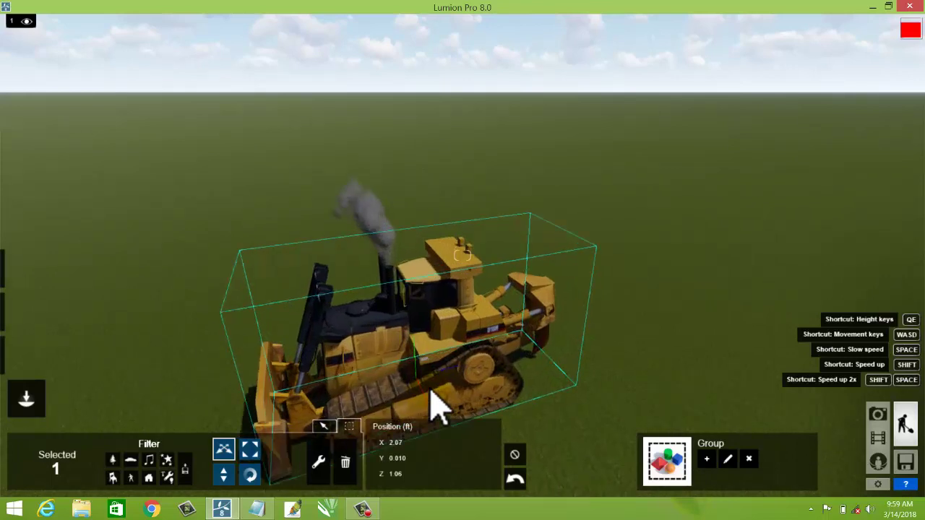
pyautogui.press('e')
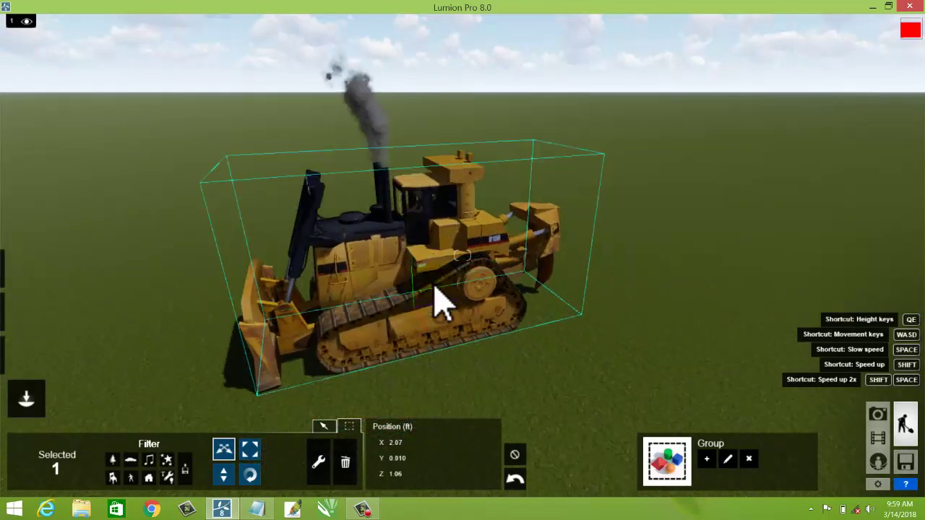
pyautogui.press('e')
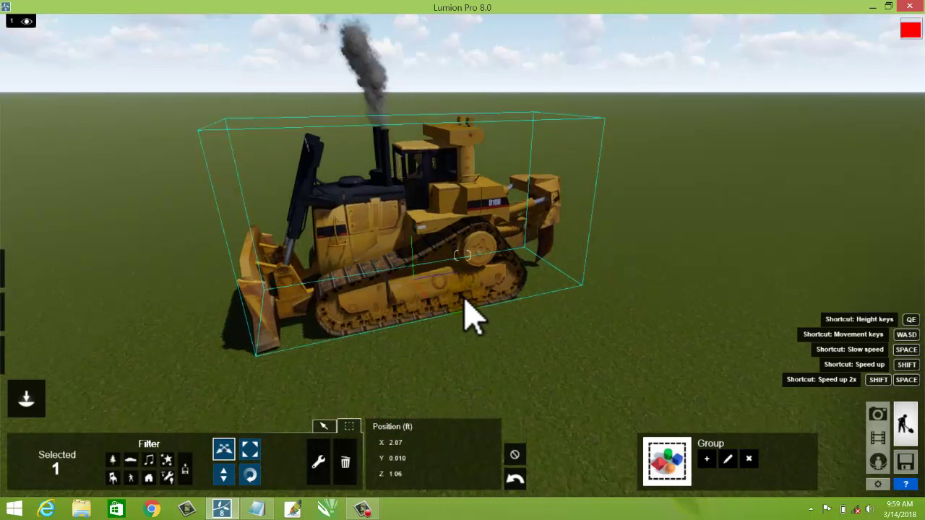
pyautogui.press('a')
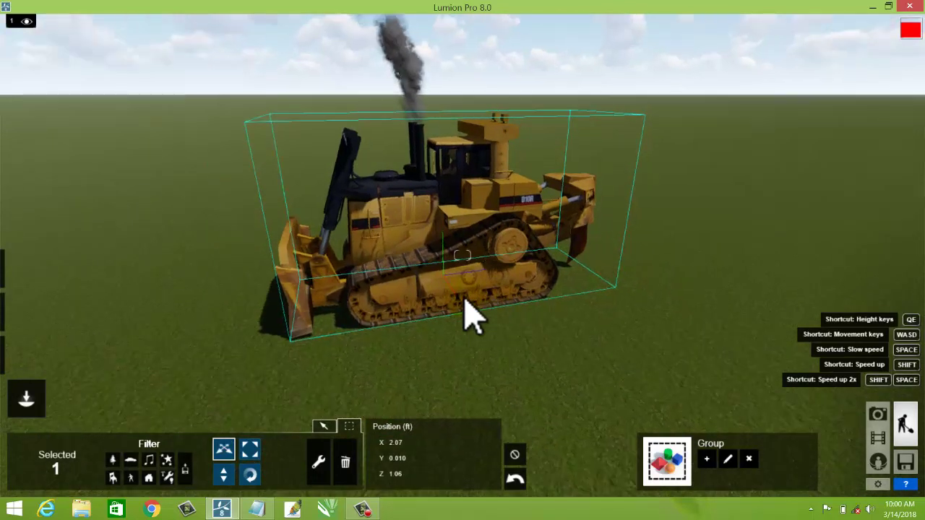
pyautogui.press('a')
pyautogui.press('a')
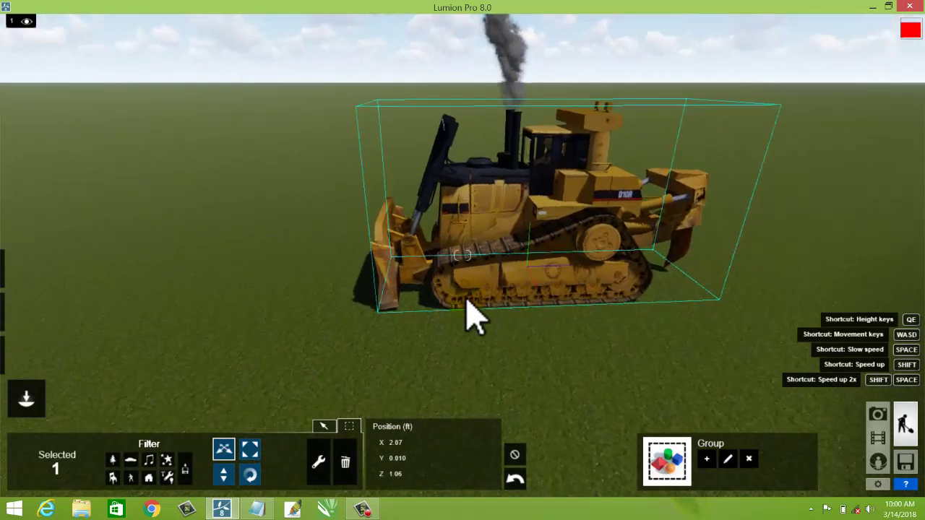